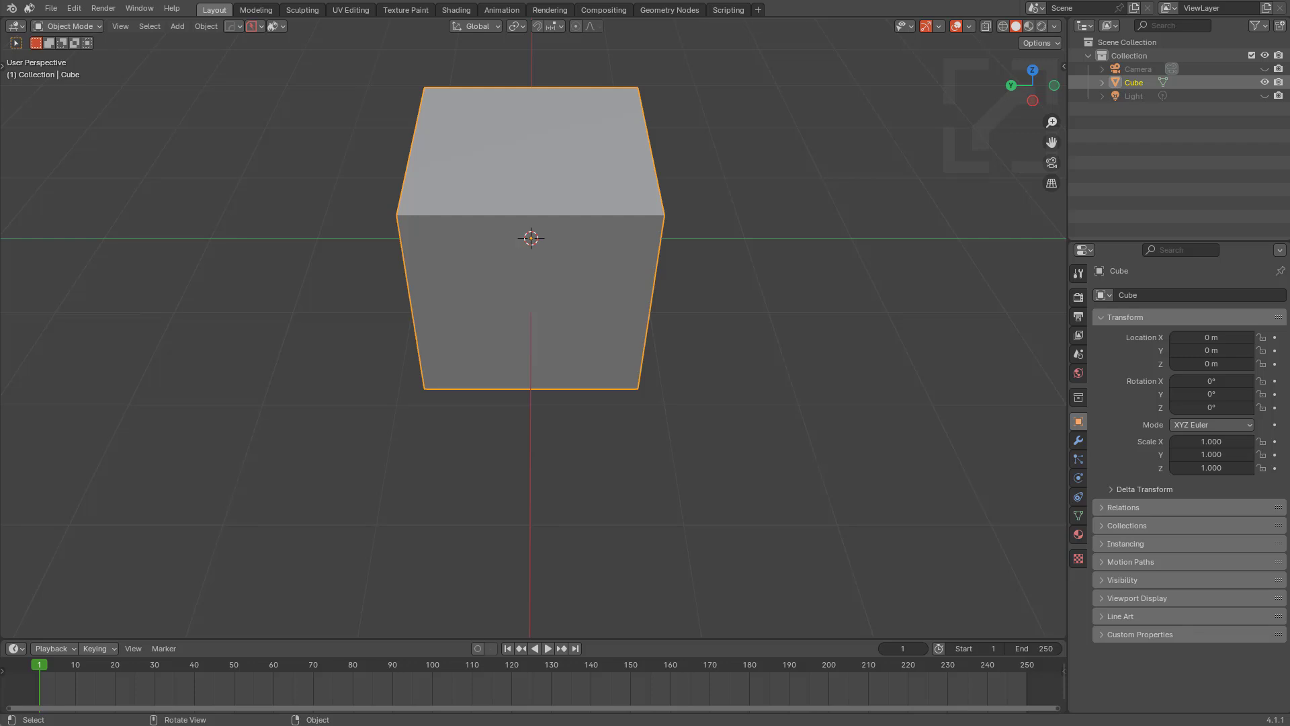
Add a text object and rotate it to 270° about the Z axis so it faces the cube's front
middle_click_drag(623, 260, 627, 268)
key("shift+a")
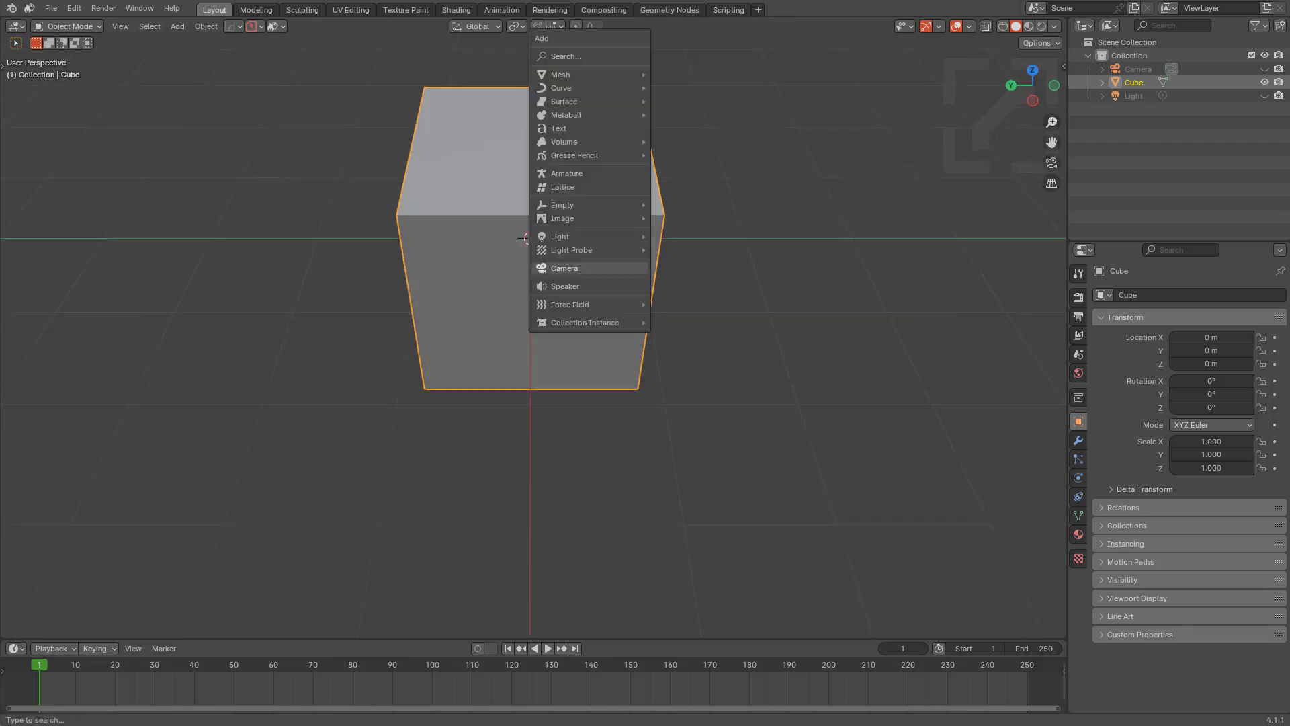
left_click(557, 128)
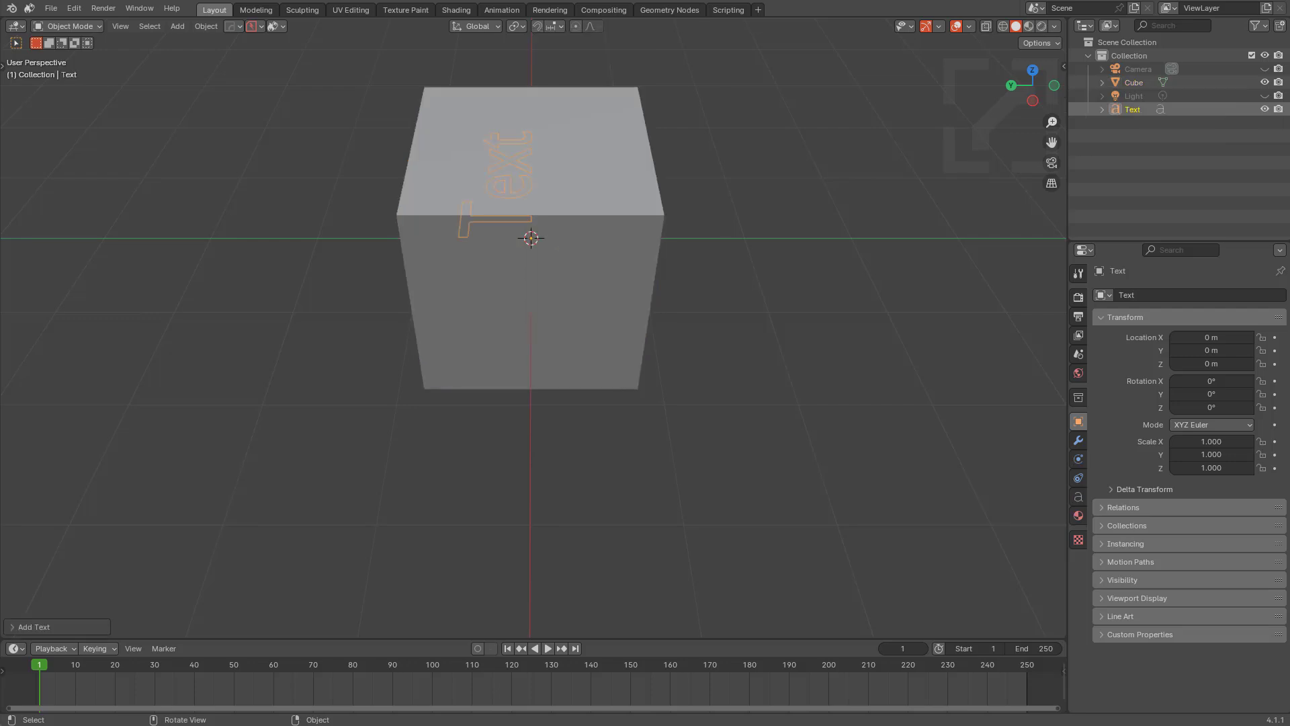
key("r")
key("z")
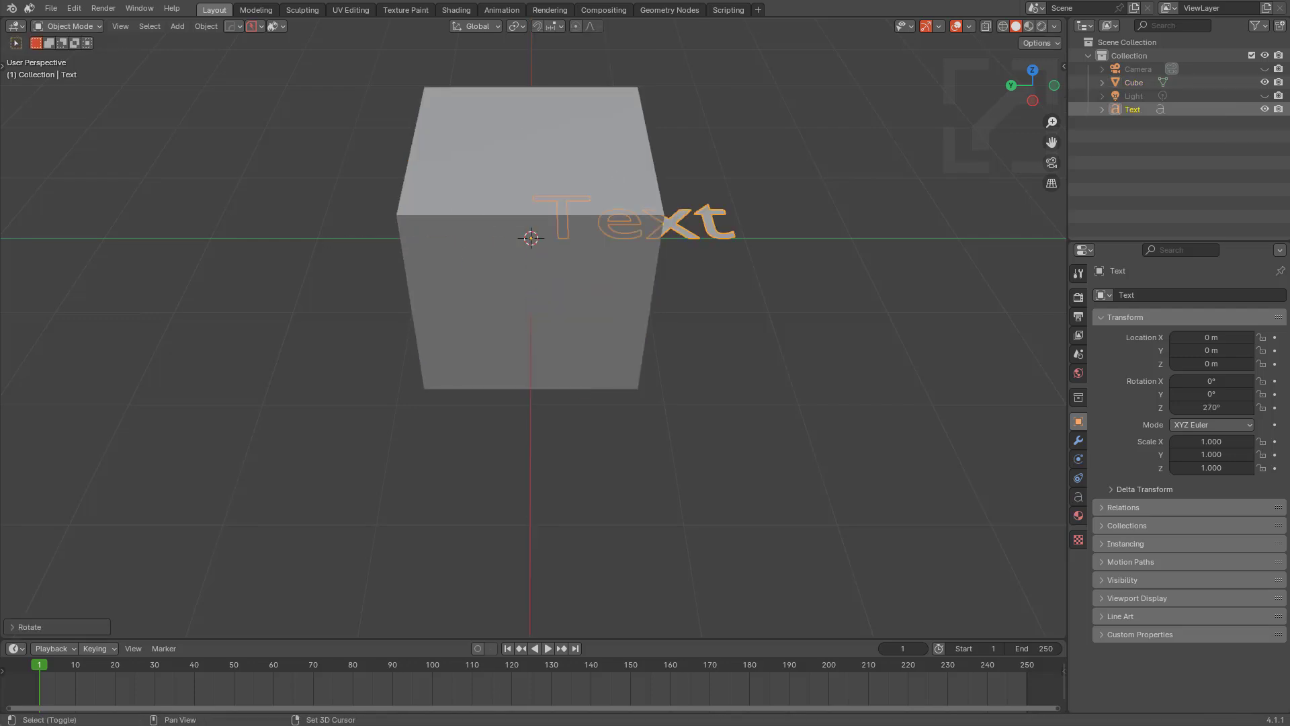
Move the text in front of the cube, to about -2.7 m in X and 1.0 m in Y
key("g")
key("y")
key("x")
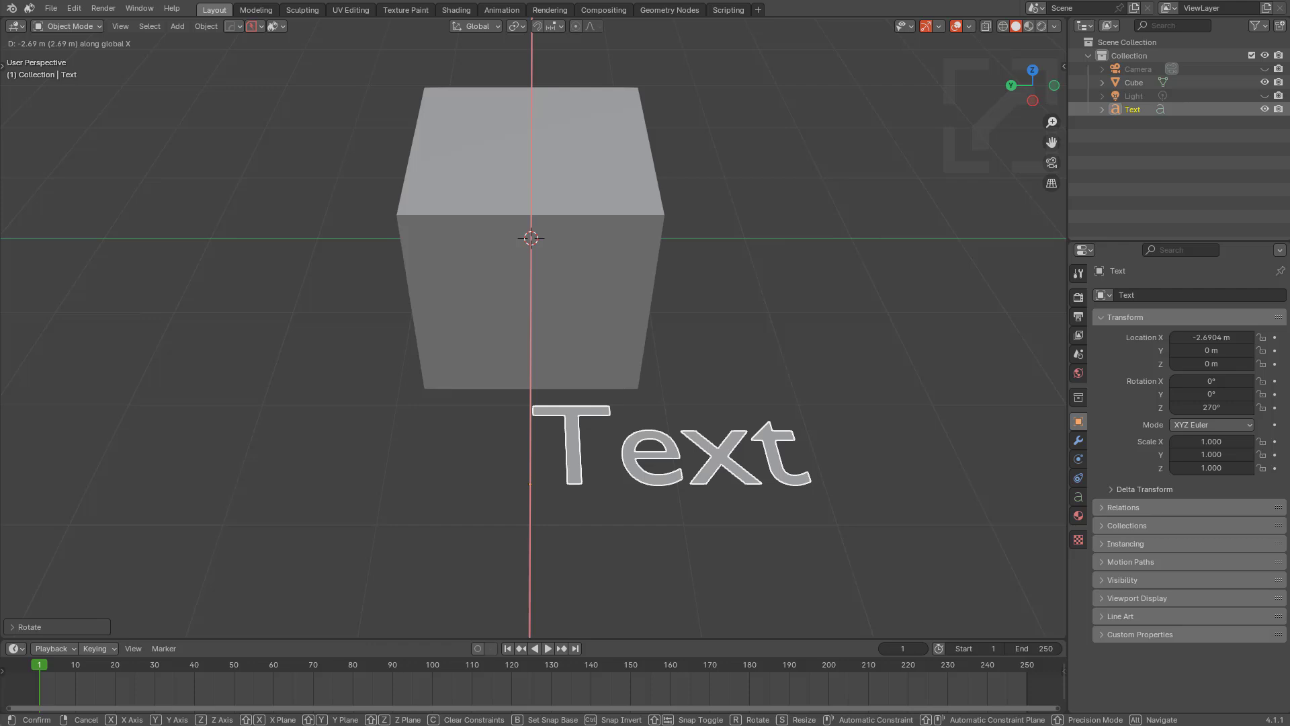
key("y")
key("Return")
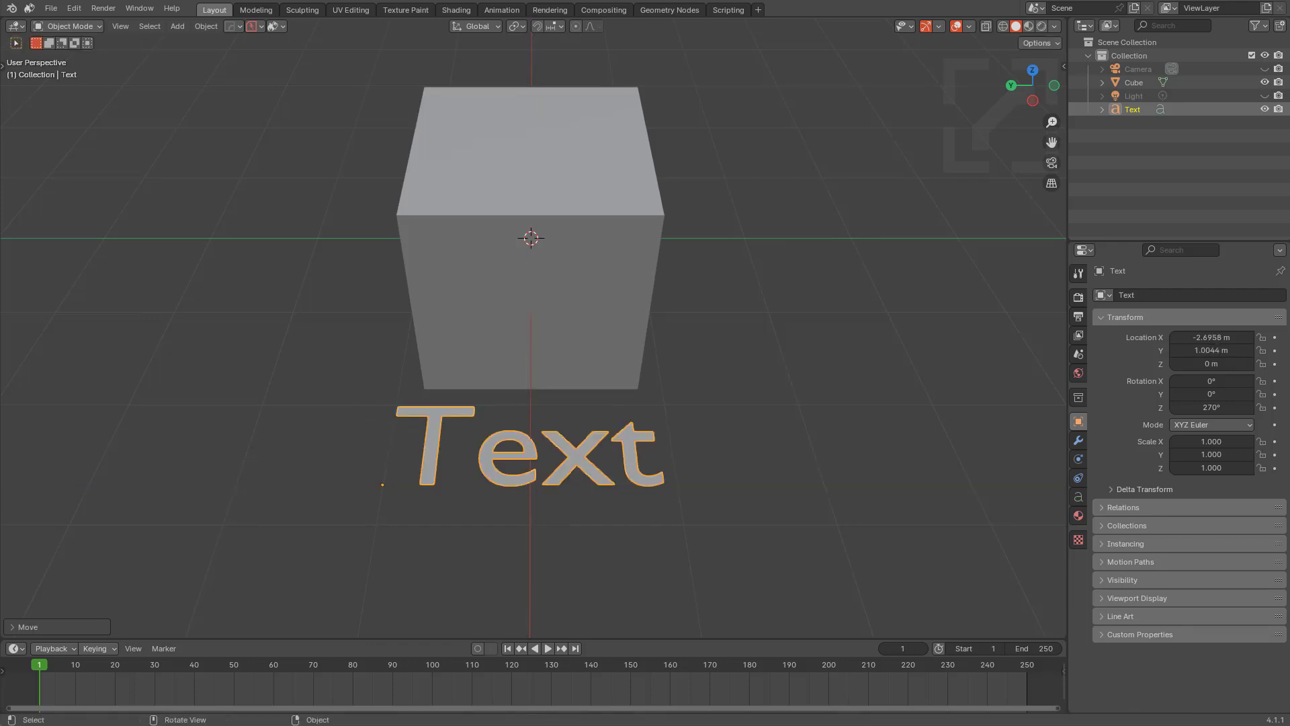
Replace the text object's content with BOXCUTTER and return to Object Mode
key("Tab")
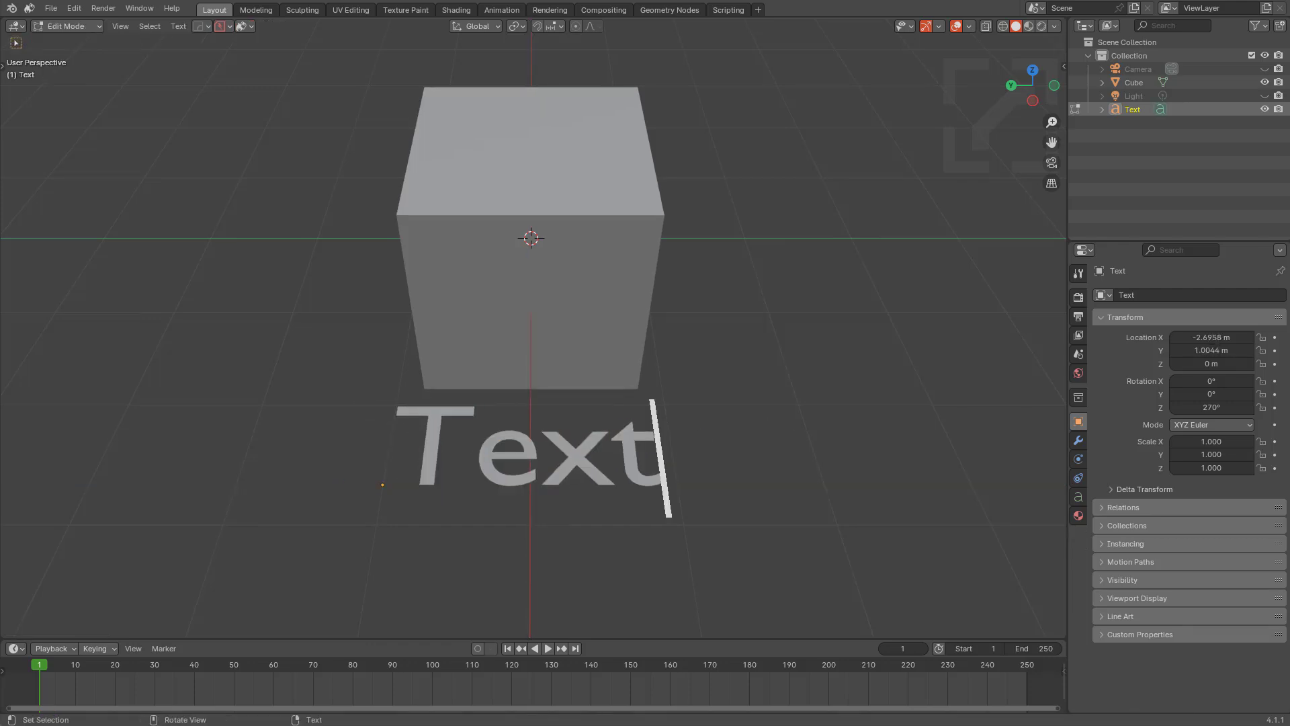
key("ctrl+a")
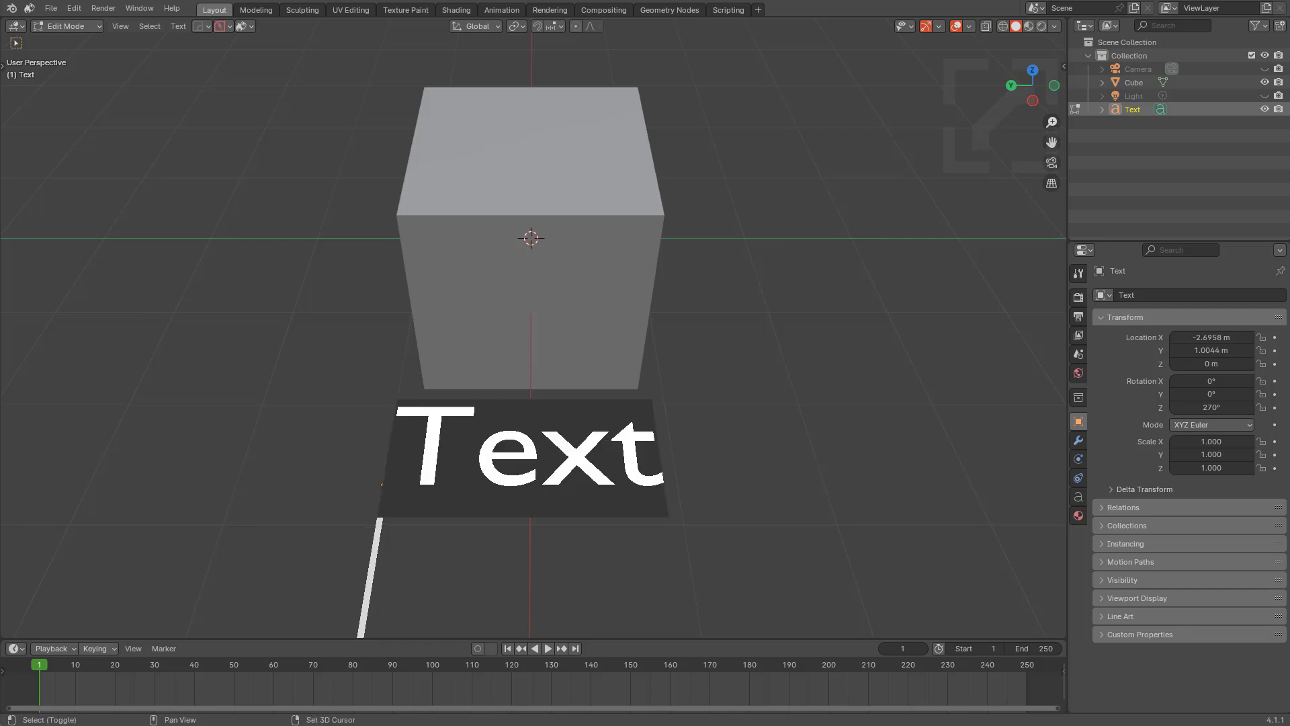
type("CO")
key("BackSpace")
key("BackSpace")
type("BOXC")
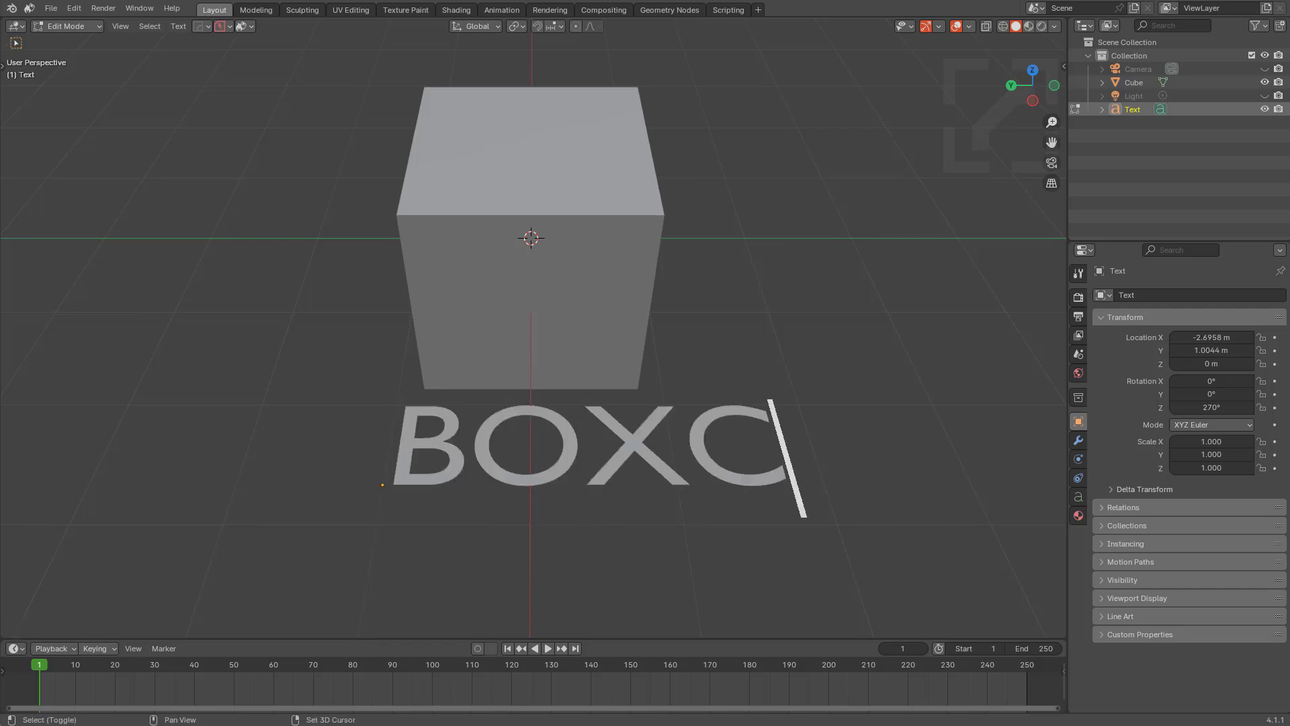
type("UTTER")
key("Tab")
Move the BOXCUTTER text along Y to about 2.73 m so it is centred in front of the cube
key("g")
key("x")
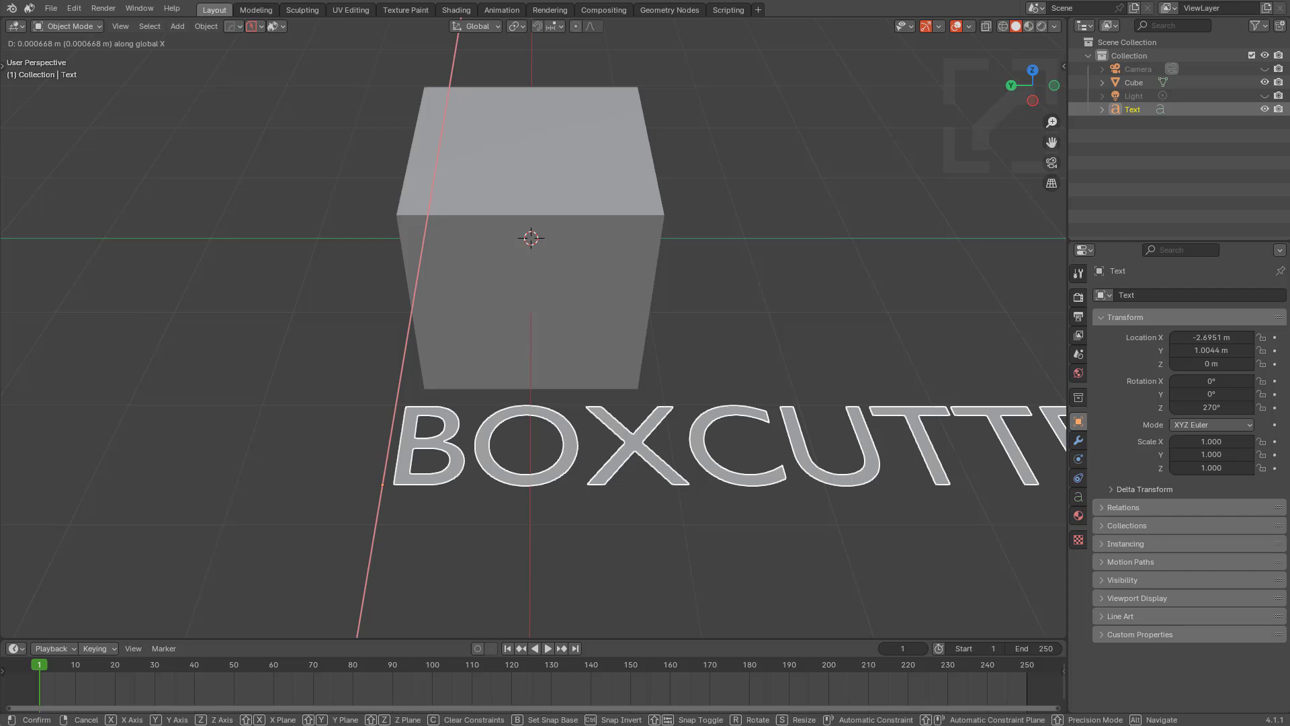
key("y")
key("Return")
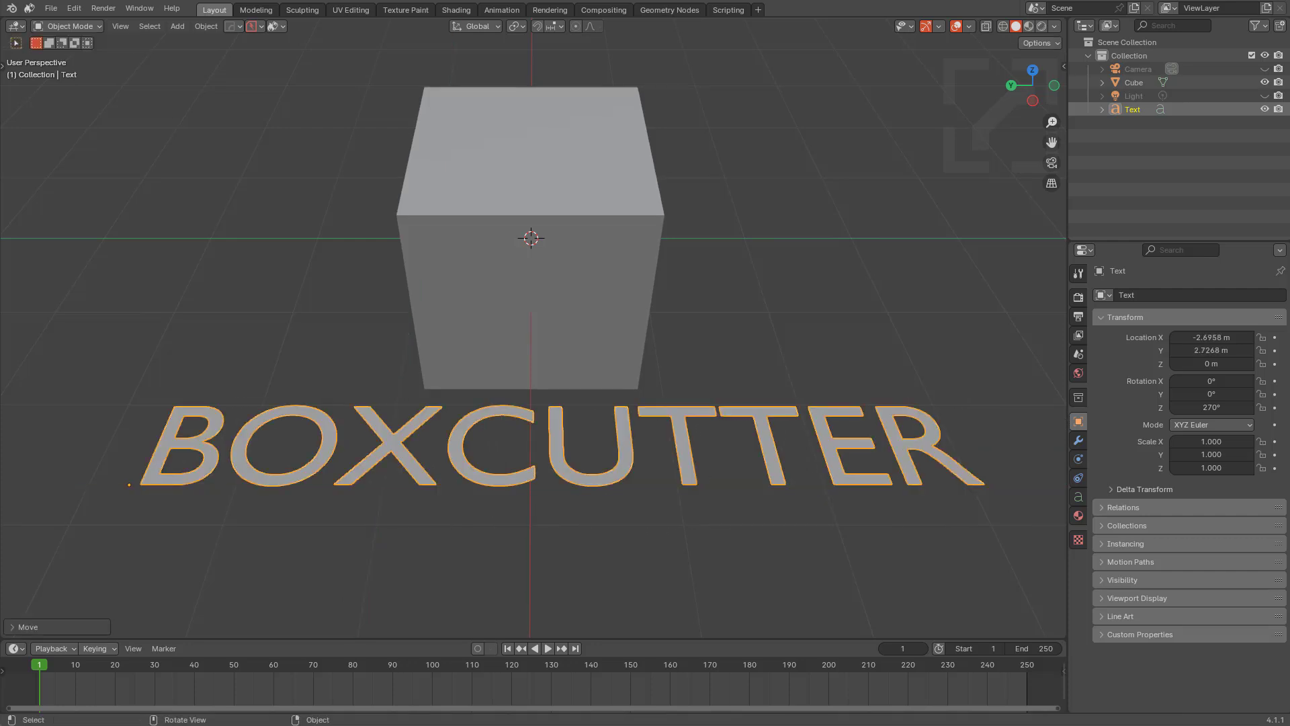
Use HardOps Font Scroll to change the BOXCUTTER text's font to Montserrat-Bold
key("q")
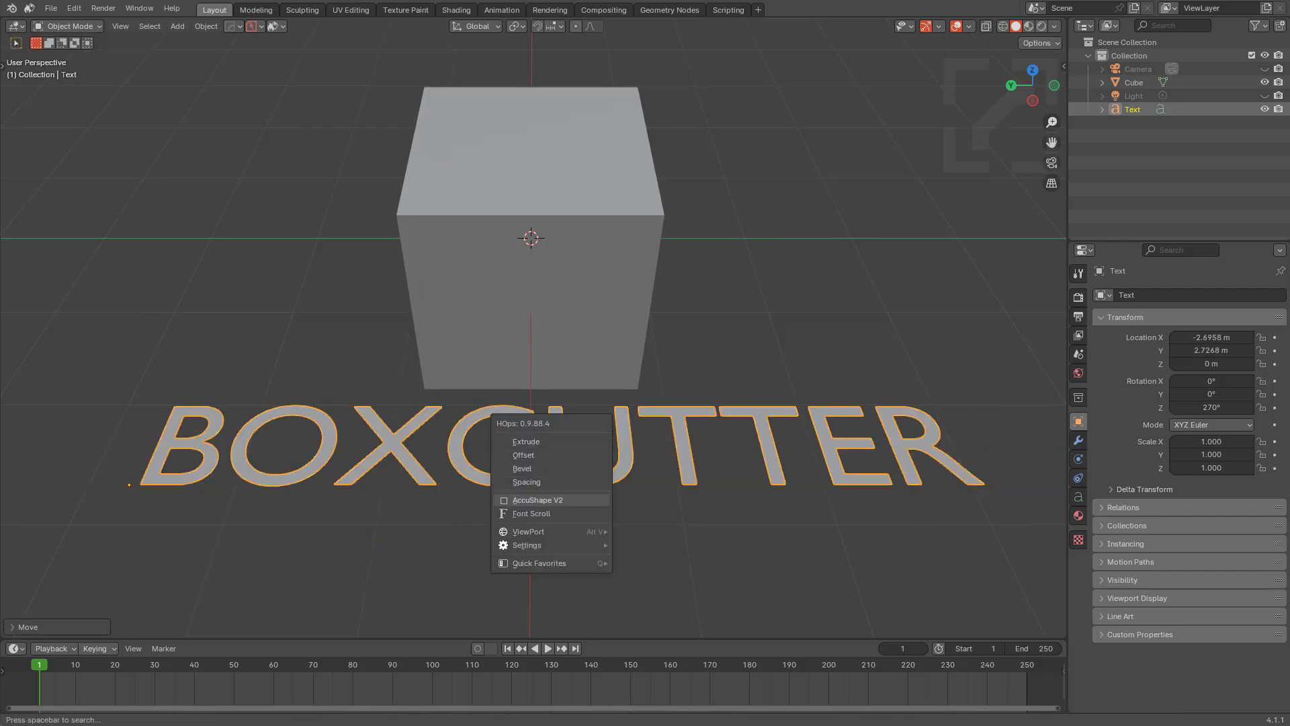
left_click(537, 514)
scroll(558, 544, "up", 8)
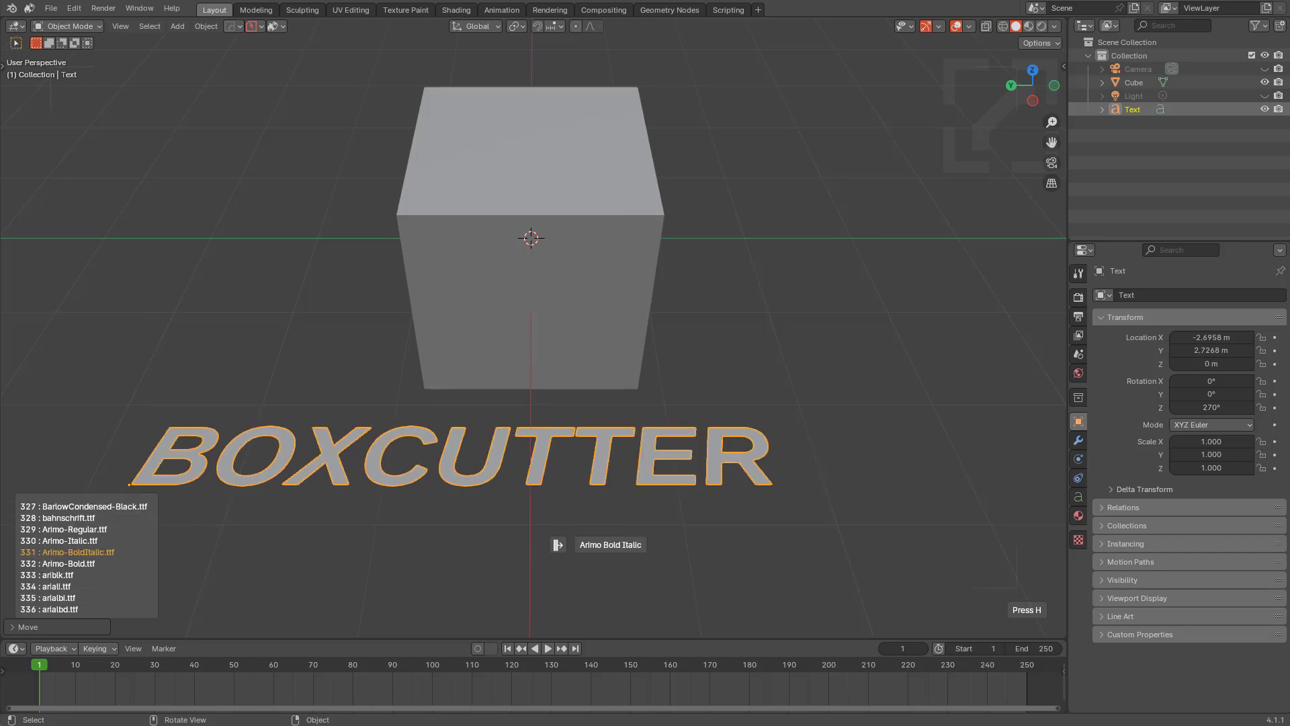
scroll(558, 544, "up", 4)
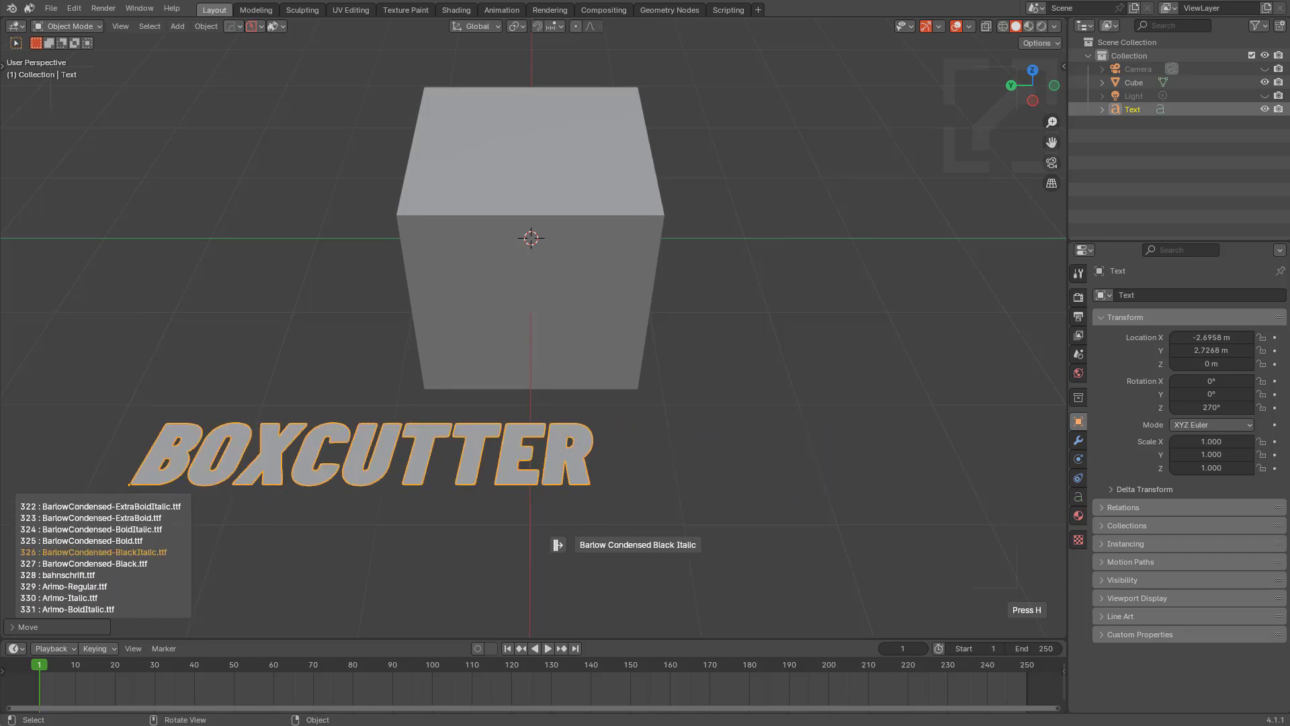
scroll(558, 544, "up", 3)
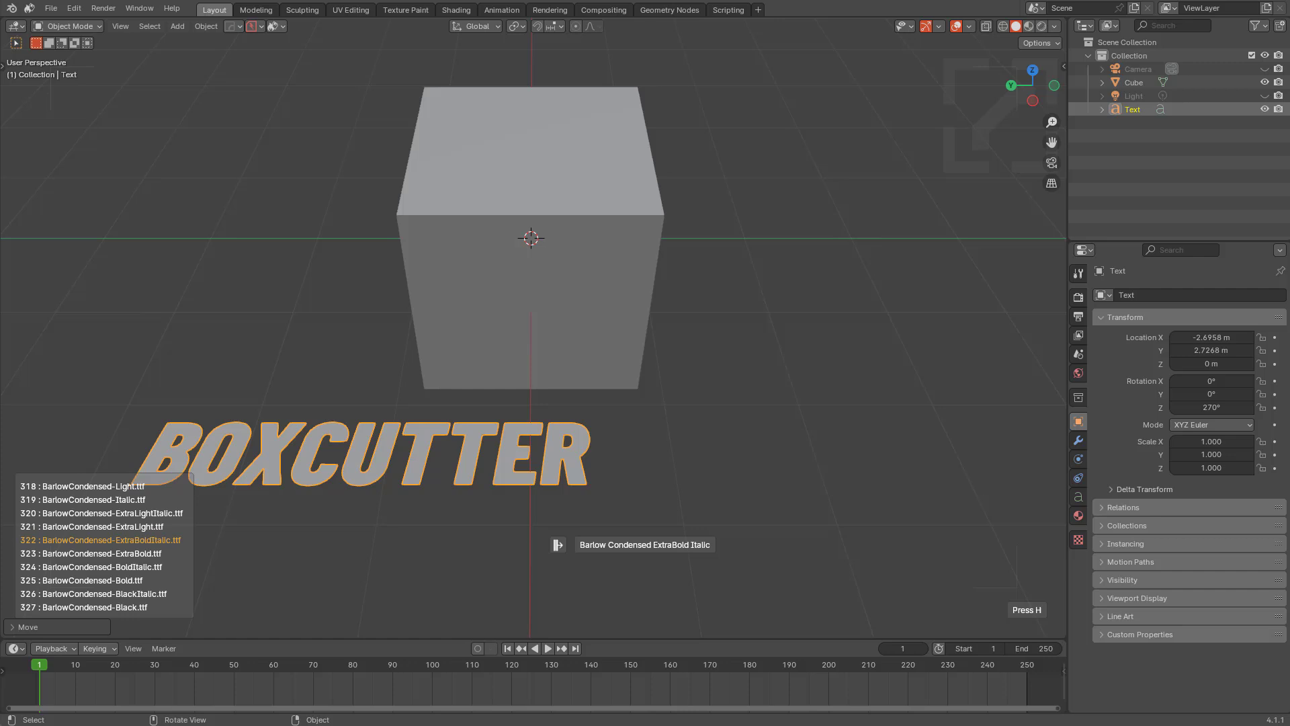
scroll(558, 545, "down", 1)
scroll(557, 545, "up", 1)
scroll(558, 544, "up", 20)
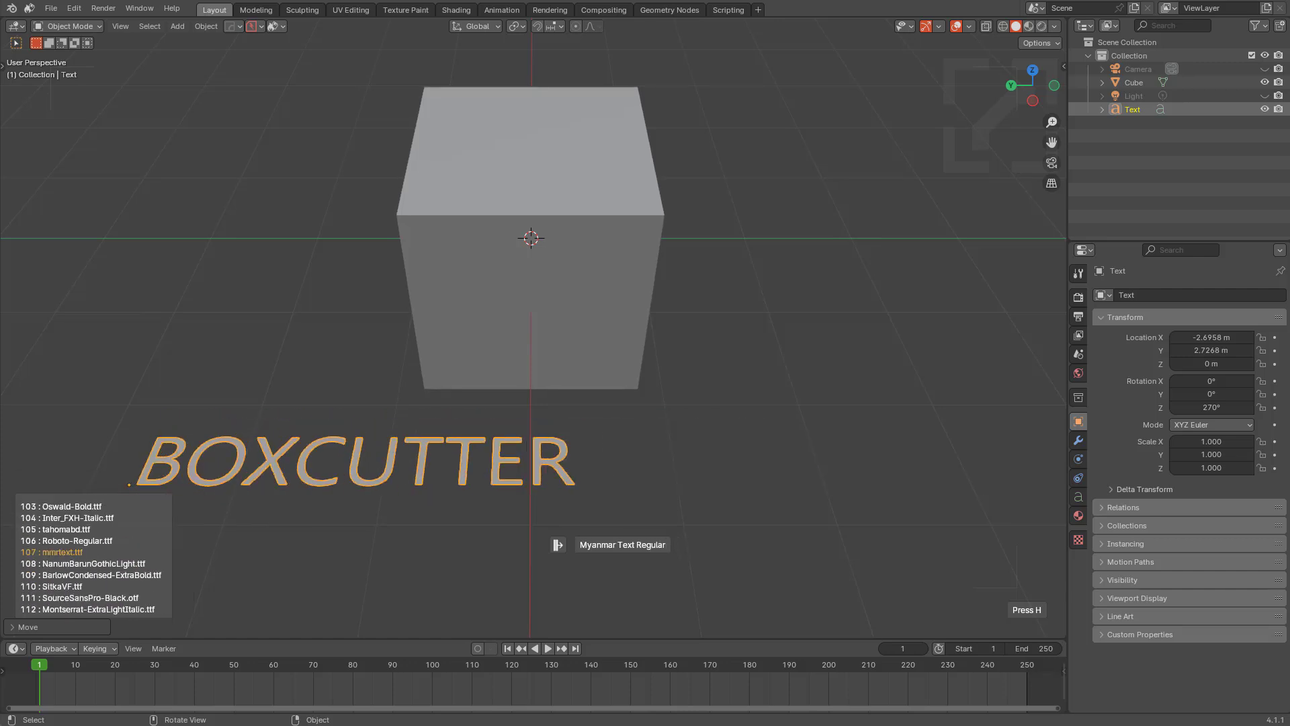
scroll(558, 545, "up", 13)
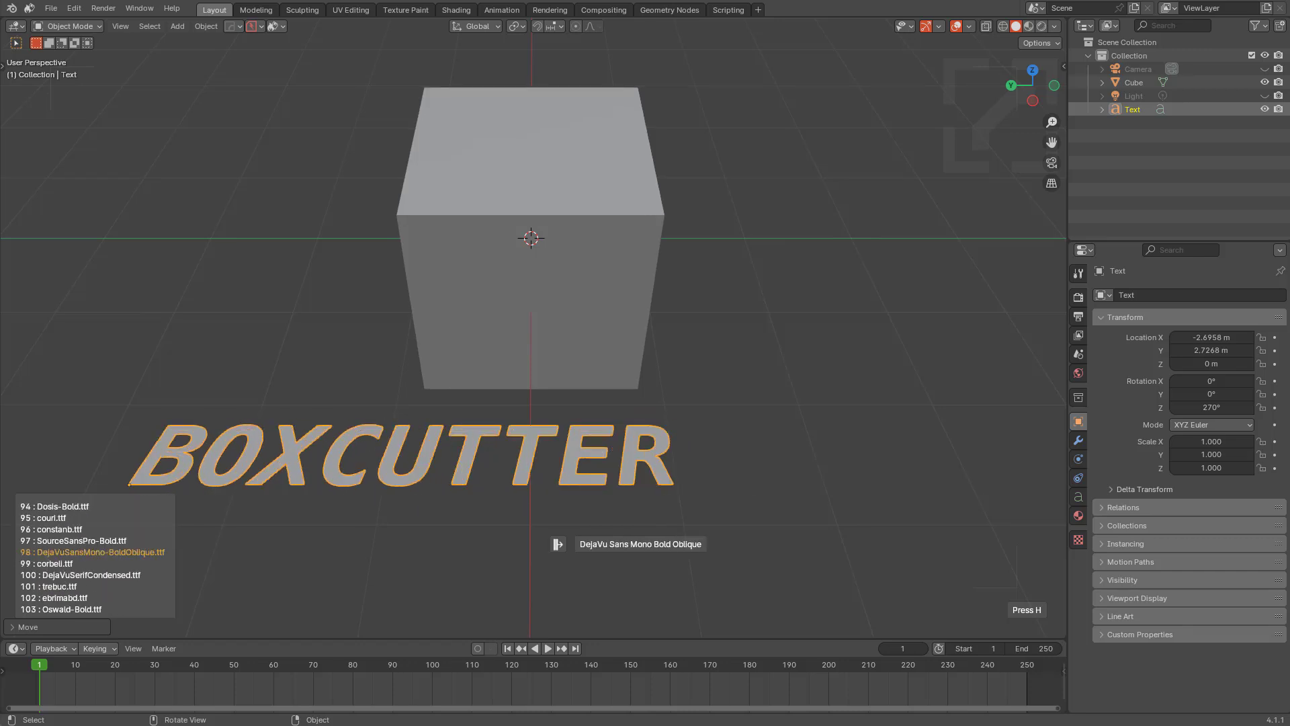
scroll(558, 545, "up", 6)
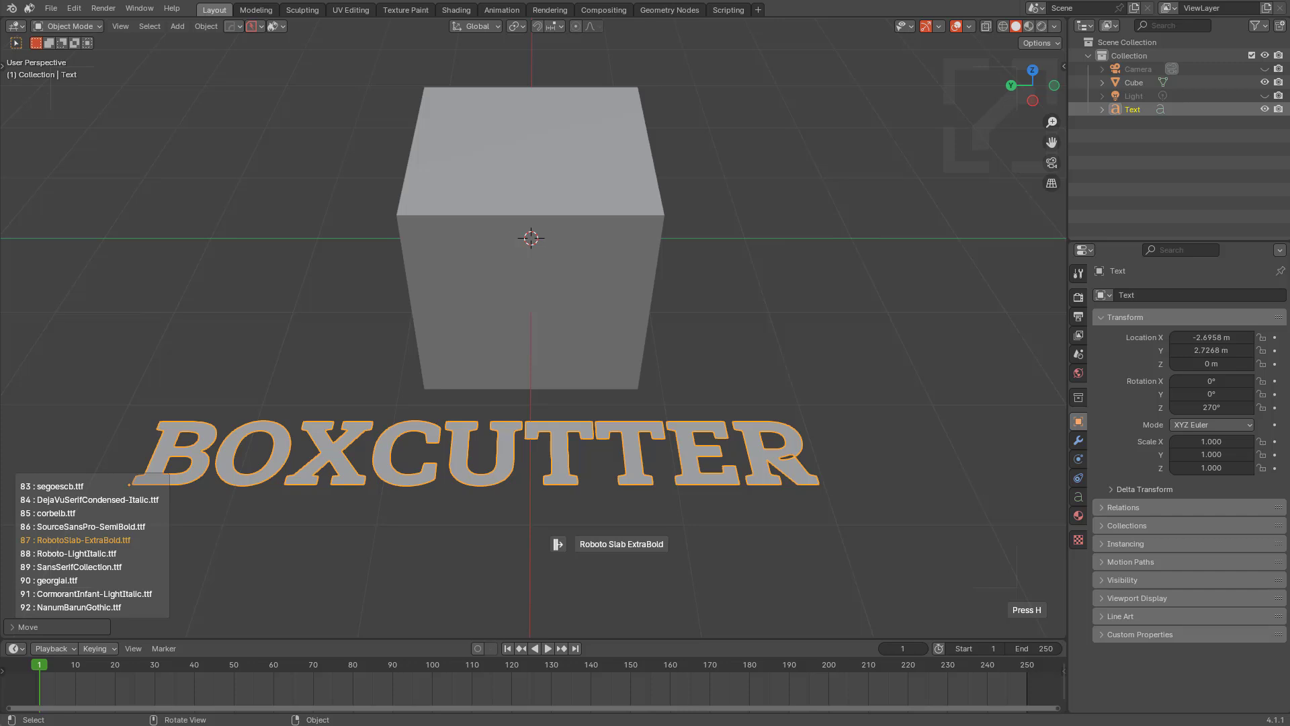
scroll(558, 544, "up", 1)
scroll(558, 544, "down", 1)
scroll(557, 544, "up", 1)
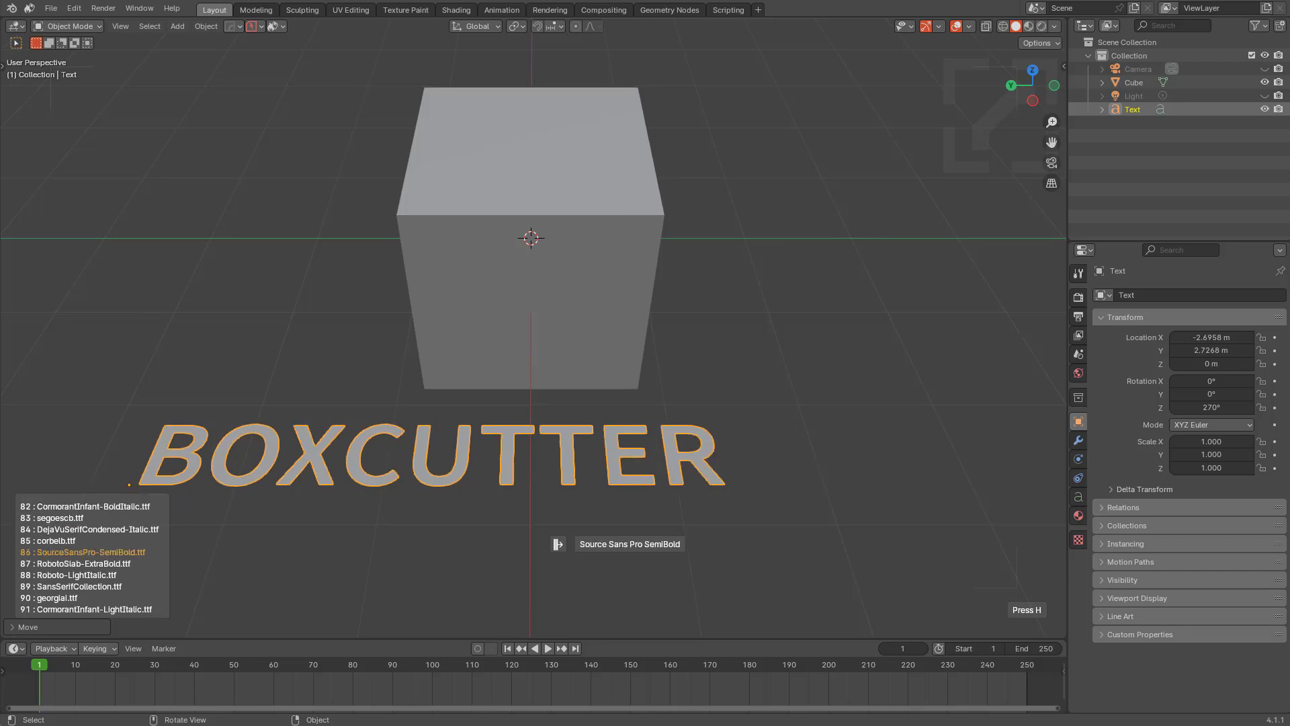
scroll(558, 545, "up", 3)
scroll(558, 544, "up", 1)
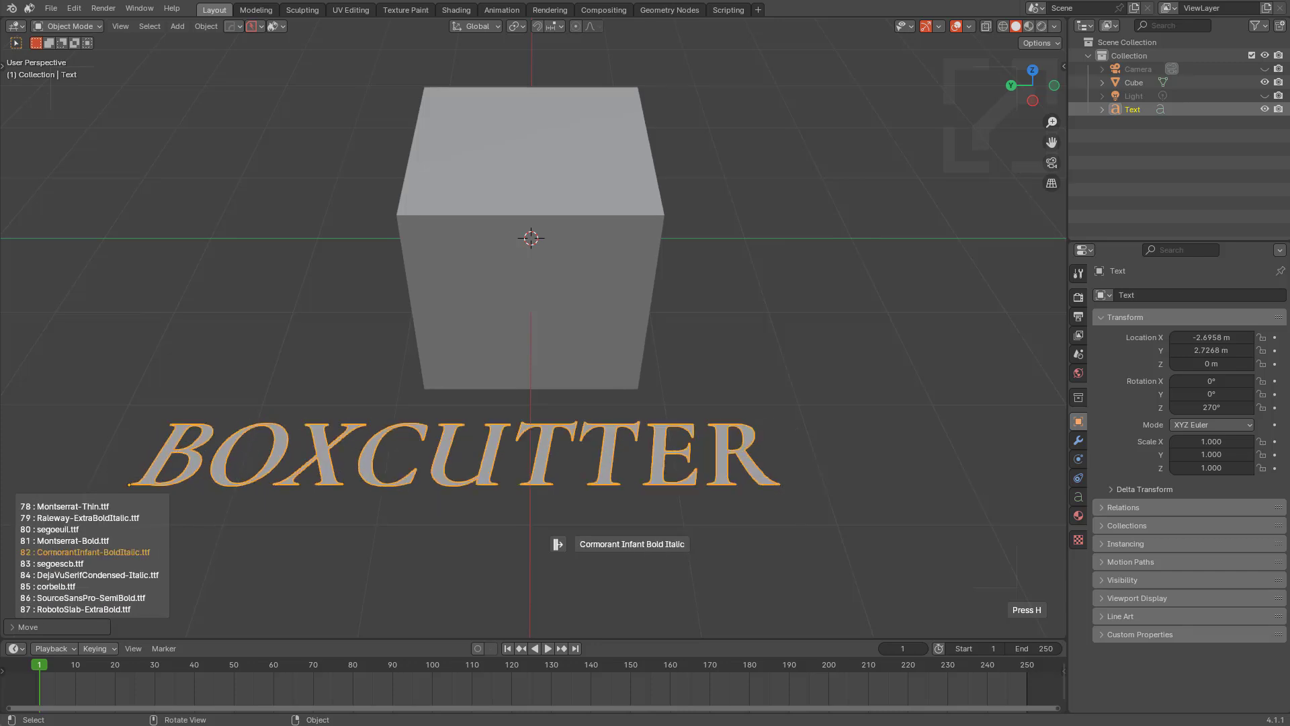
scroll(558, 544, "up", 1)
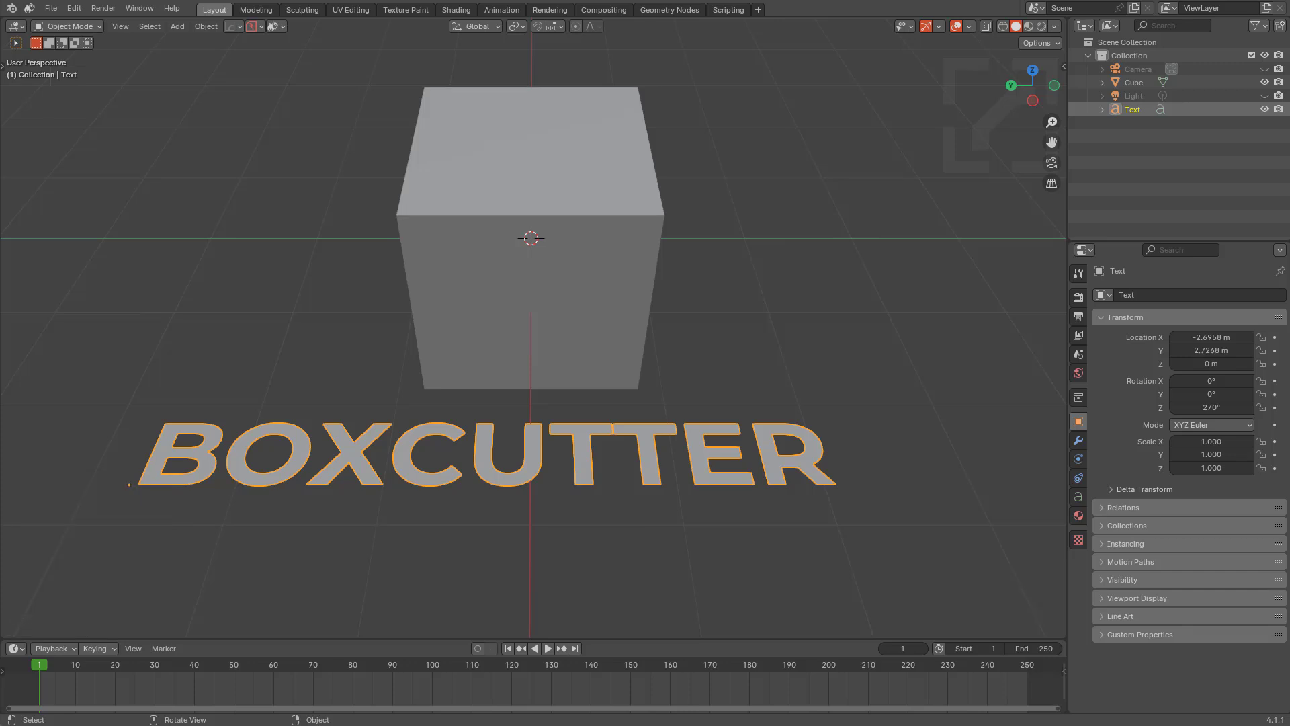
Slightly widen the BOXCUTTER text's character spacing with the HardOps Spacing operation
key("q")
left_click(605, 401)
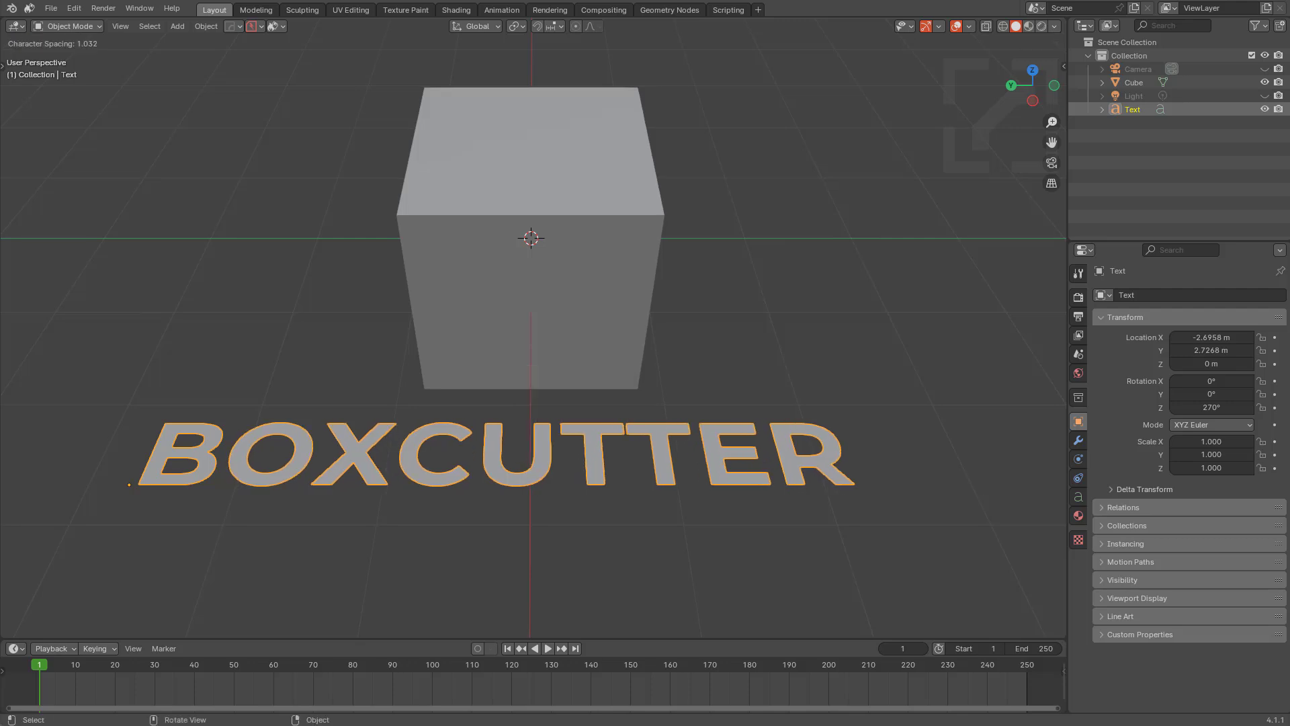
left_click(639, 401)
Activate BoxCutter and set the BOXCUTTER text as its custom cutting shape
scroll(533, 327, "up", 4)
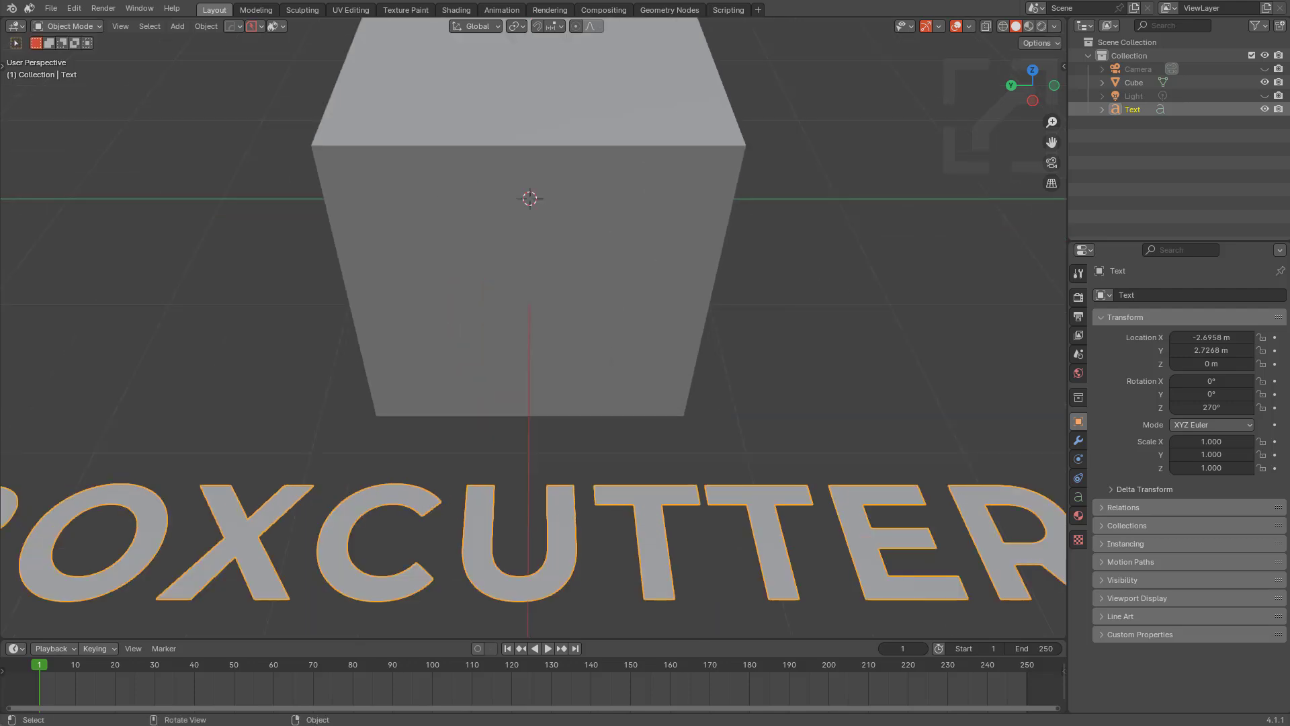
scroll(533, 327, "down", 2)
mouse_move(533, 328)
middle_mouse_down()
mouse_move(521, 327)
mouse_move(534, 328)
middle_mouse_up()
key("alt+w")
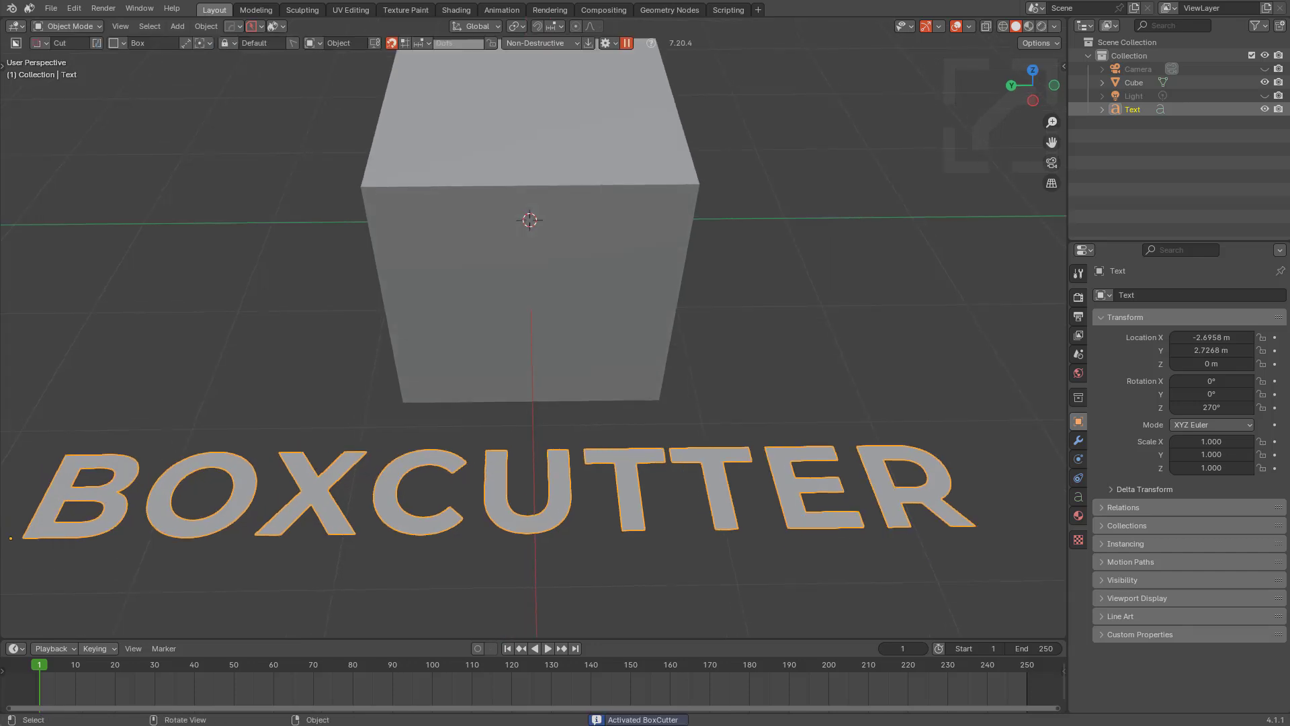
key("d")
left_click(528, 502)
key("c")
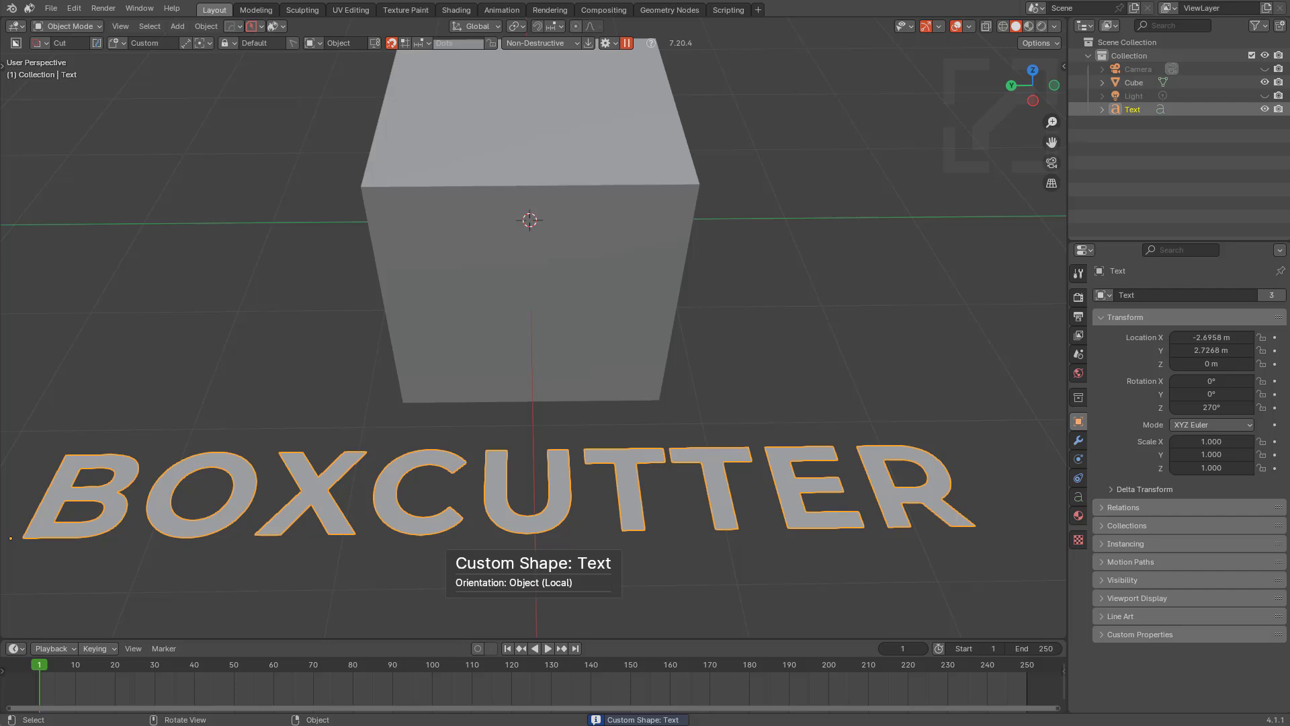
Select the cube and draw the custom text cutter on its front face, about 1.25 by 0.135 in size
left_click(531, 289)
middle_click_drag(531, 289, 536, 262)
middle_click_drag(536, 262, 560, 302, "shift")
scroll(561, 302, "up", 2)
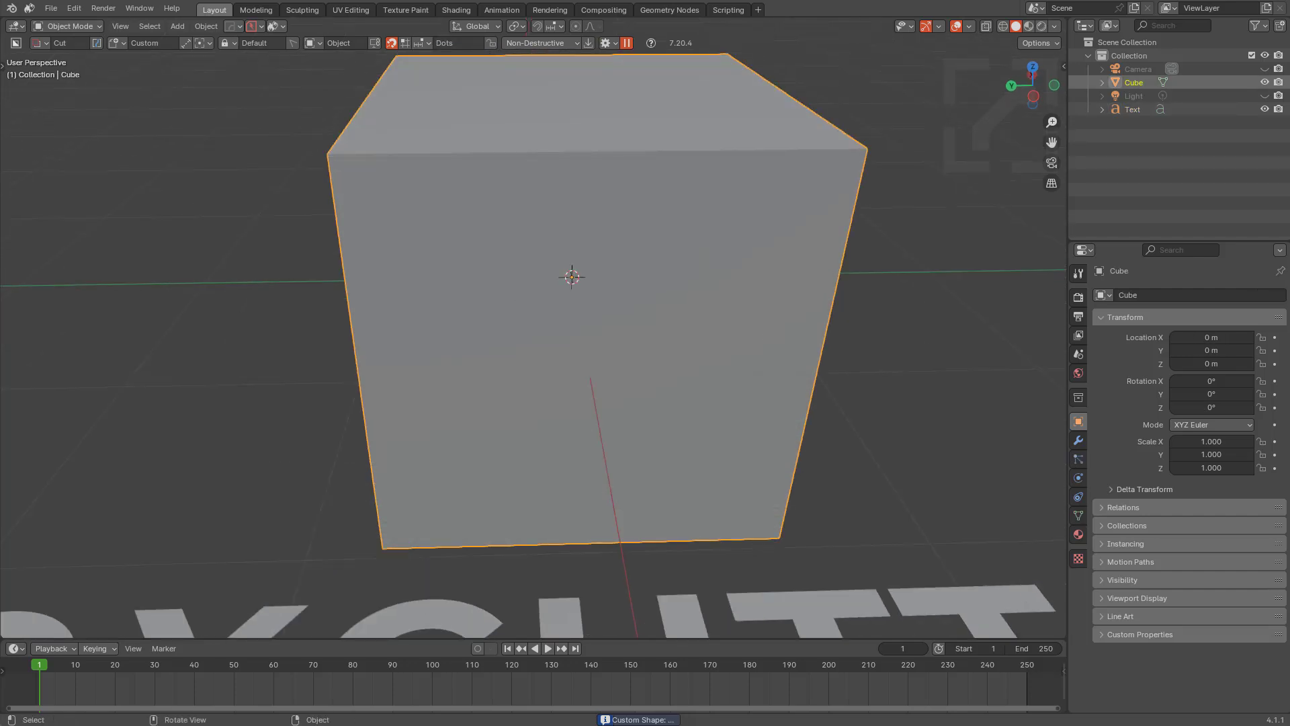
mouse_move(362, 175)
left_mouse_down()
mouse_move(834, 218)
mouse_move(201, 201)
mouse_move(20, 214)
left_mouse_up()
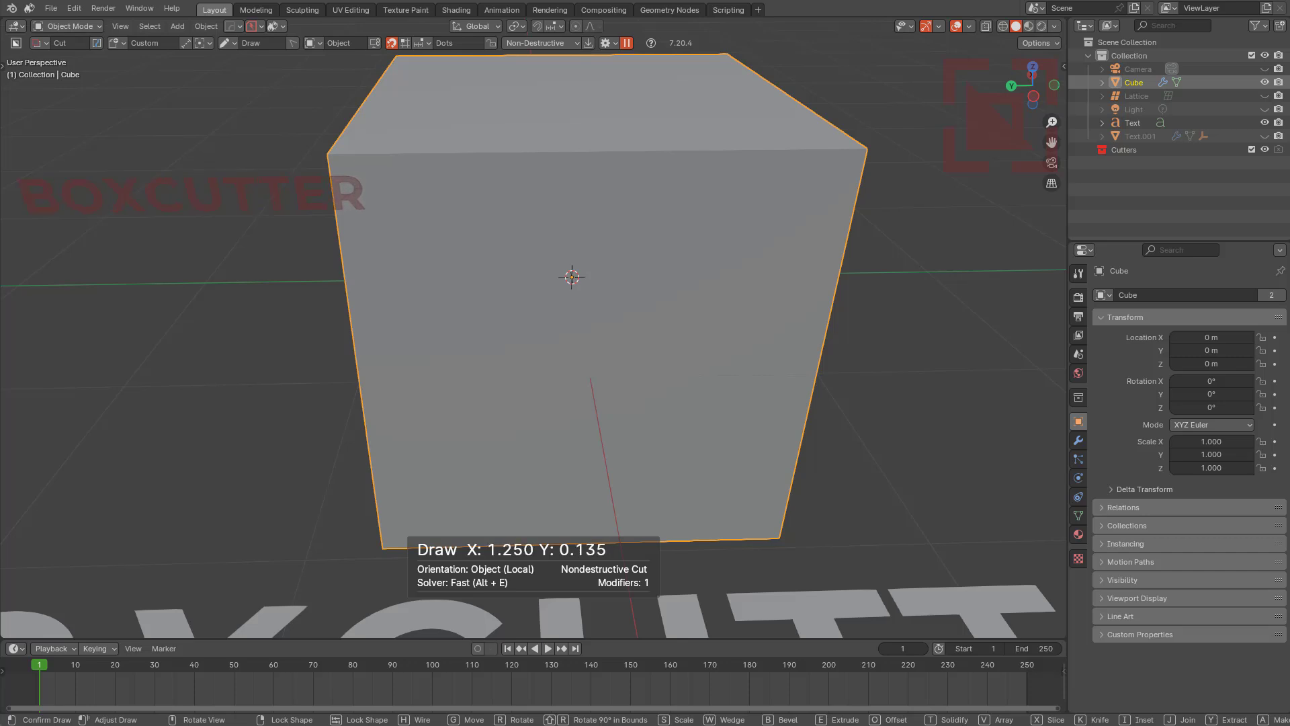
Move the text cutter to the upper part of the cube's front face, scale it to nearly the face's width and lock the shape
key("g")
key("Tab")
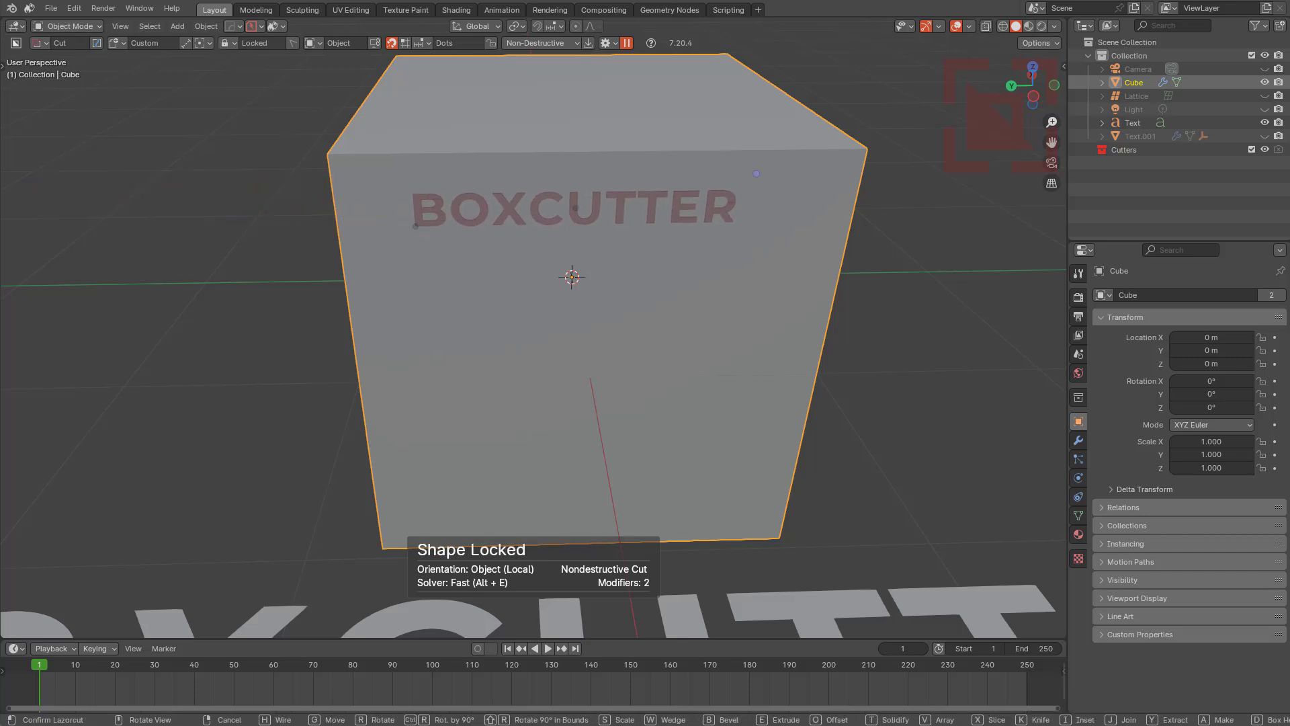
key("s")
key("g")
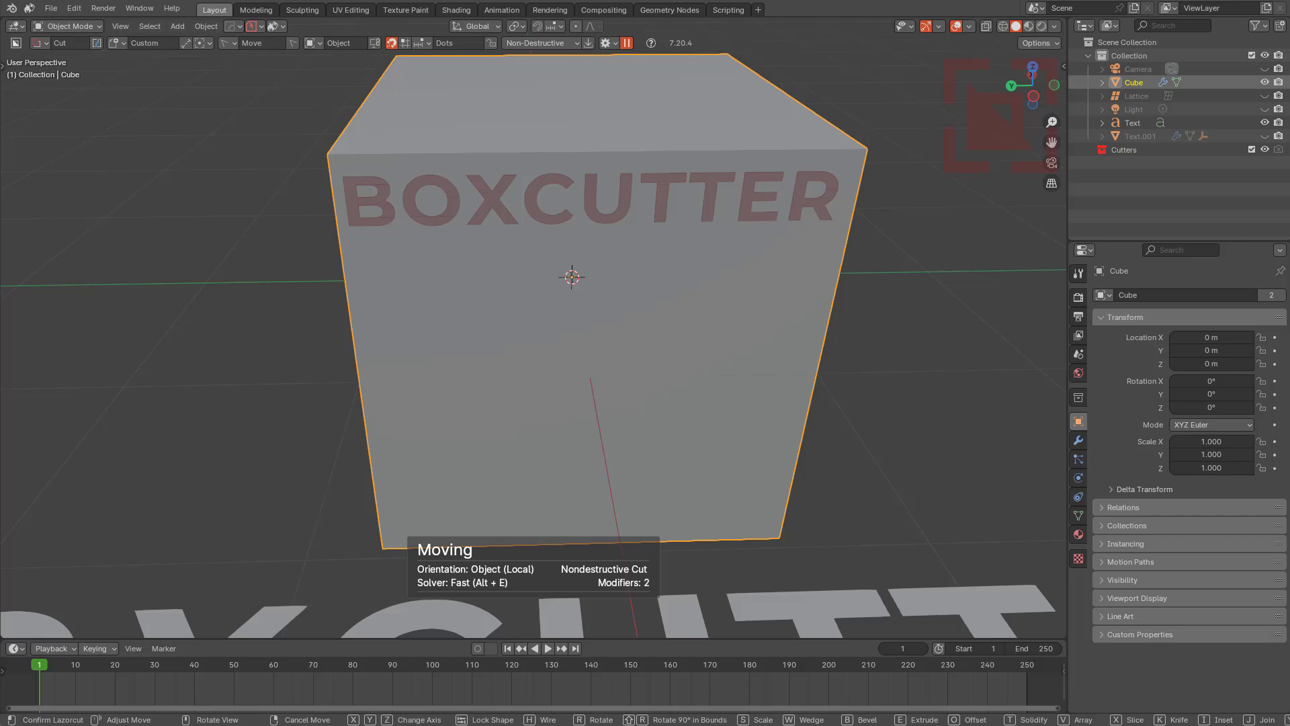
key("Tab")
Extrude the text cutter into the cube and apply the non-destructive cut
middle_click_drag(551, 269, 602, 294)
scroll(602, 294, "up", 2)
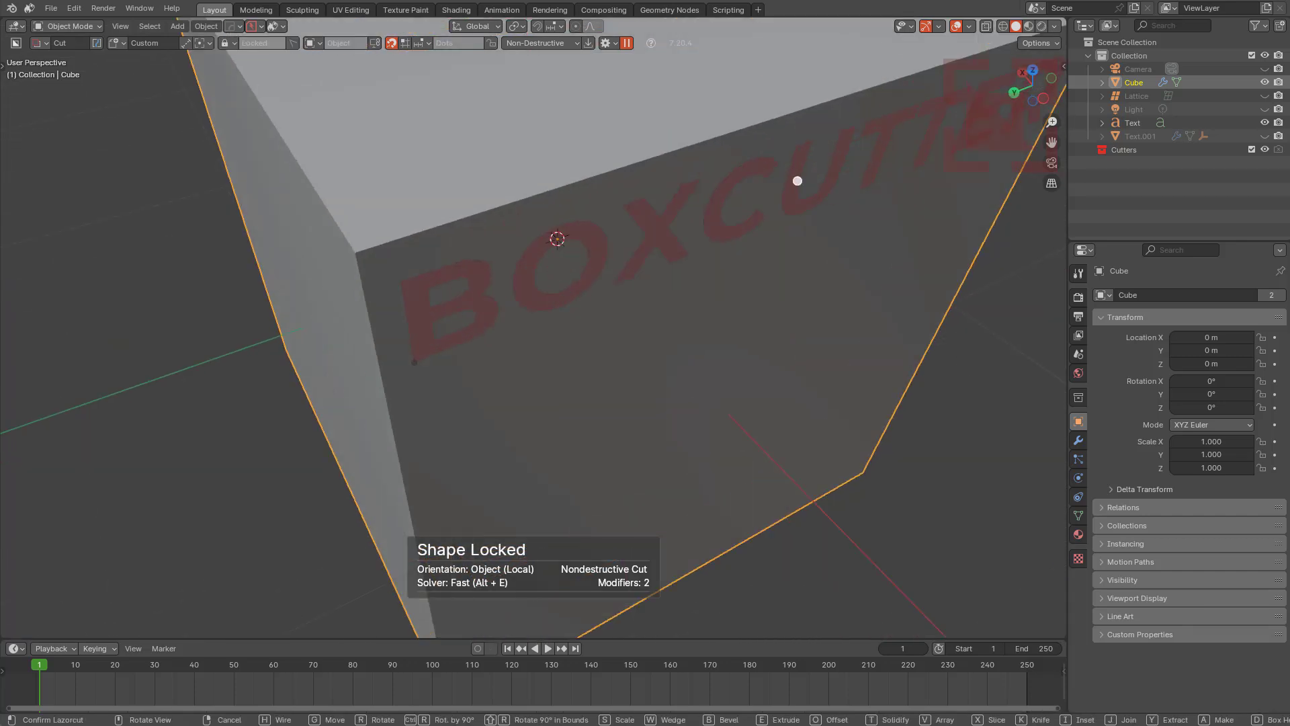
key("e")
key("Tab")
middle_click_drag(645, 309, 577, 202)
key("space")
scroll(571, 268, "down", 3)
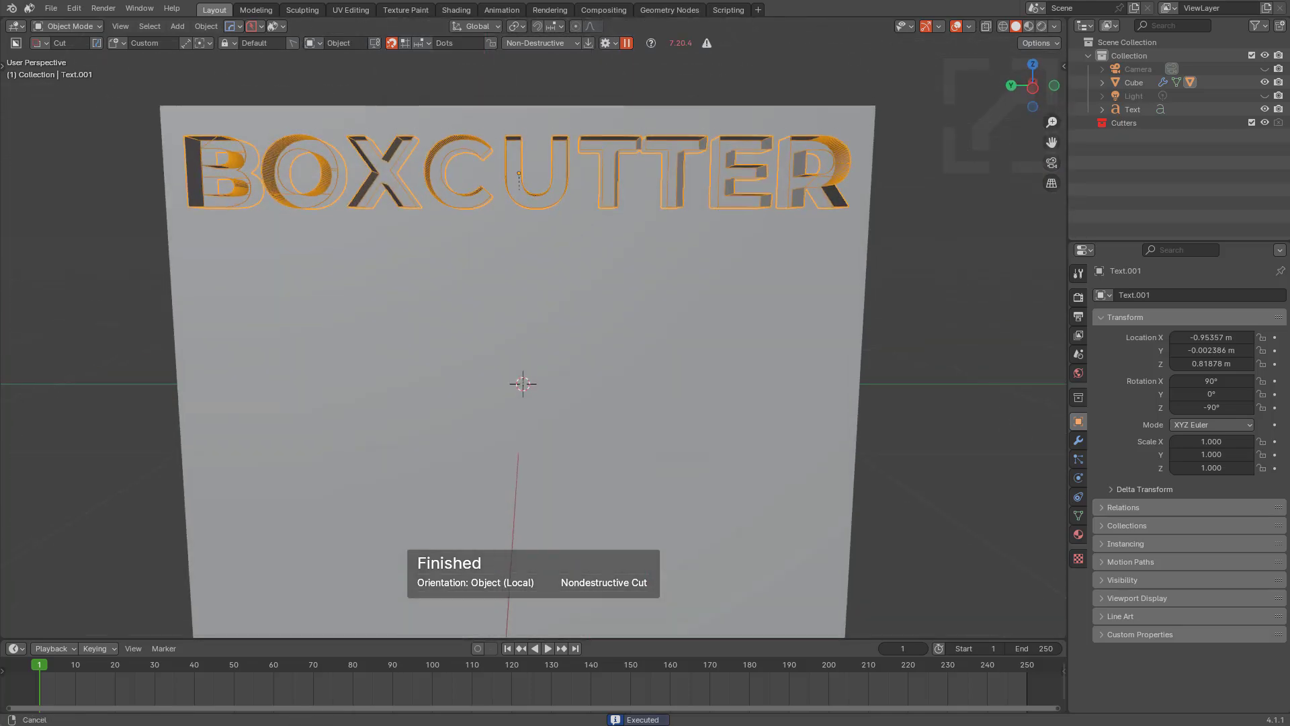
Examine the cut letters on the cube's front face up close and from a distance
scroll(572, 134, "up", 7)
middle_click_drag(572, 134, 568, 144)
middle_click_drag(521, 383, 541, 326)
scroll(483, 324, "down", 6)
scroll(536, 326, "down", 1, "alt")
scroll(583, 328, "up", 3)
scroll(583, 328, "down", 1)
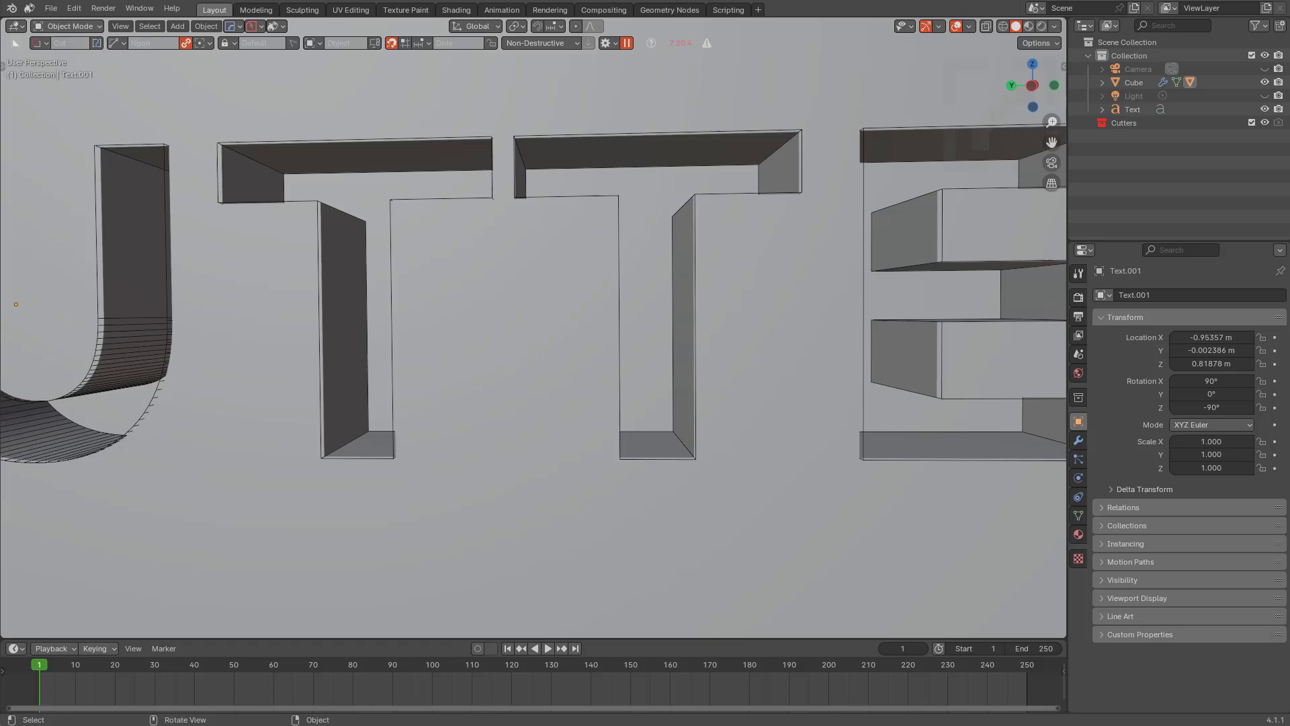
mouse_move(16, 304)
middle_mouse_down("shift")
mouse_move(360, 301)
mouse_move(10, 300)
middle_mouse_up("shift")
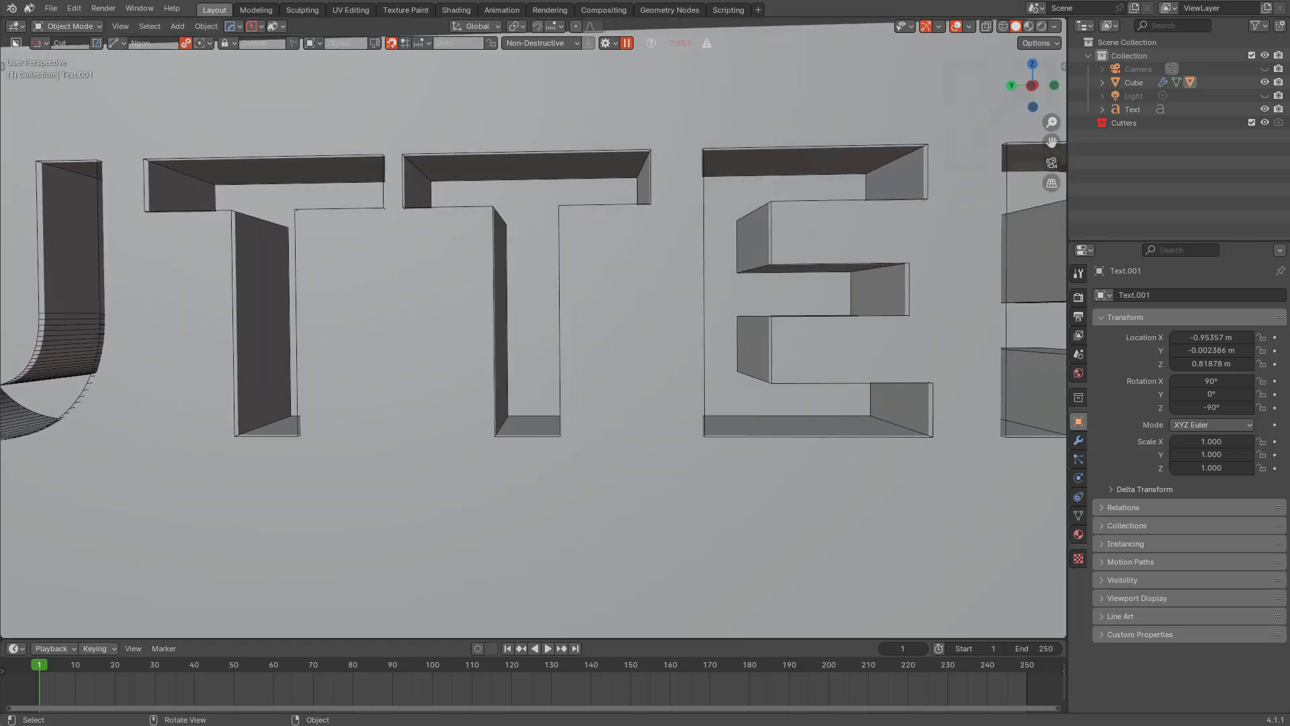
scroll(533, 328, "down", 10)
middle_click_drag(533, 322, 535, 376)
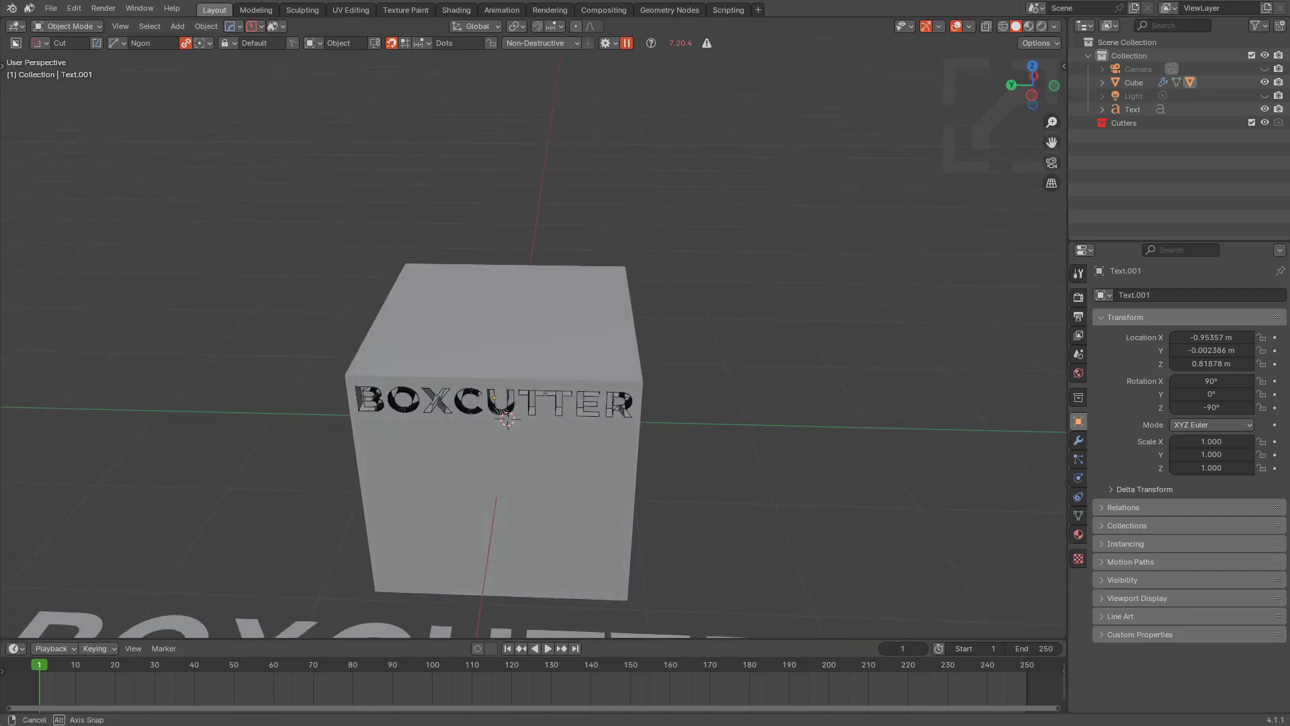
scroll(533, 328, "down", 3)
Duplicate the flat BOXCUTTER text and move the copy along X to about -3.76 m, in front of the original
middle_click_drag(532, 323, 558, 175)
middle_click_drag(558, 174, 566, 186)
middle_click_drag(533, 376, 533, 385)
left_click(533, 385)
key("shift+d")
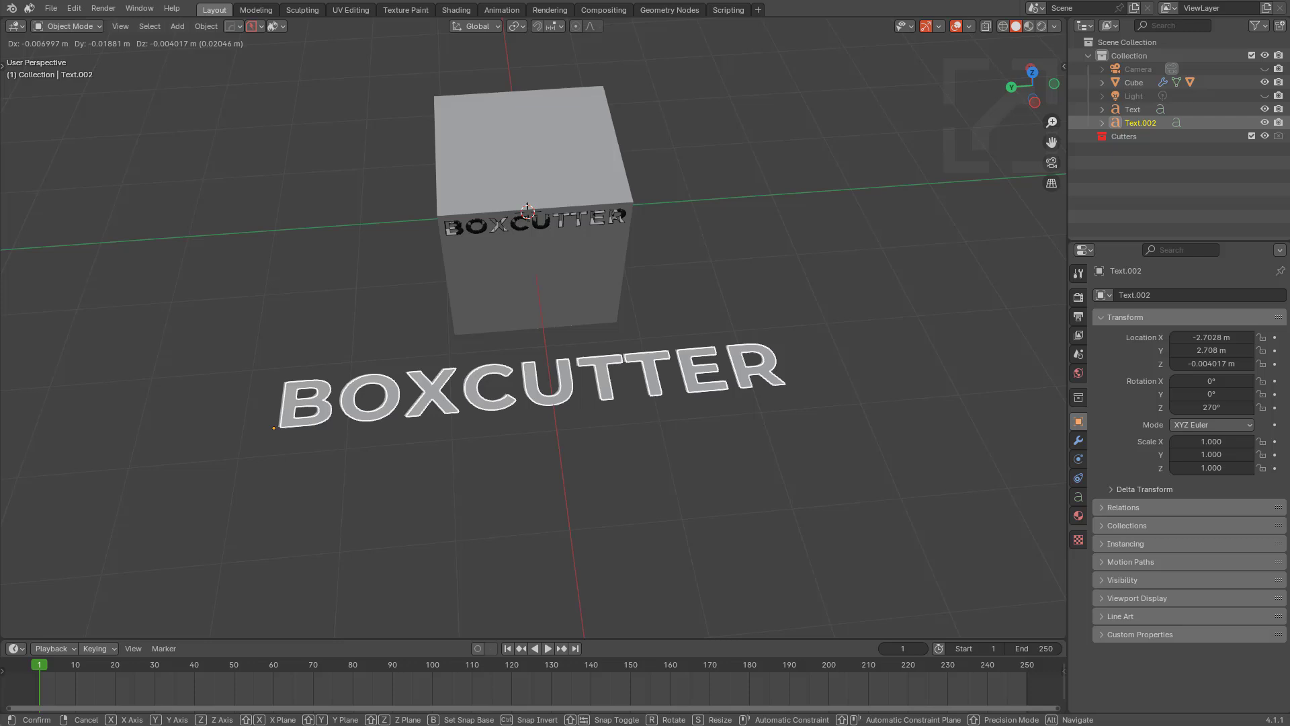
key("y")
key("x")
left_click(537, 470)
Replace the copied text's wording with "T t"
key("Tab")
key("ctrl+a")
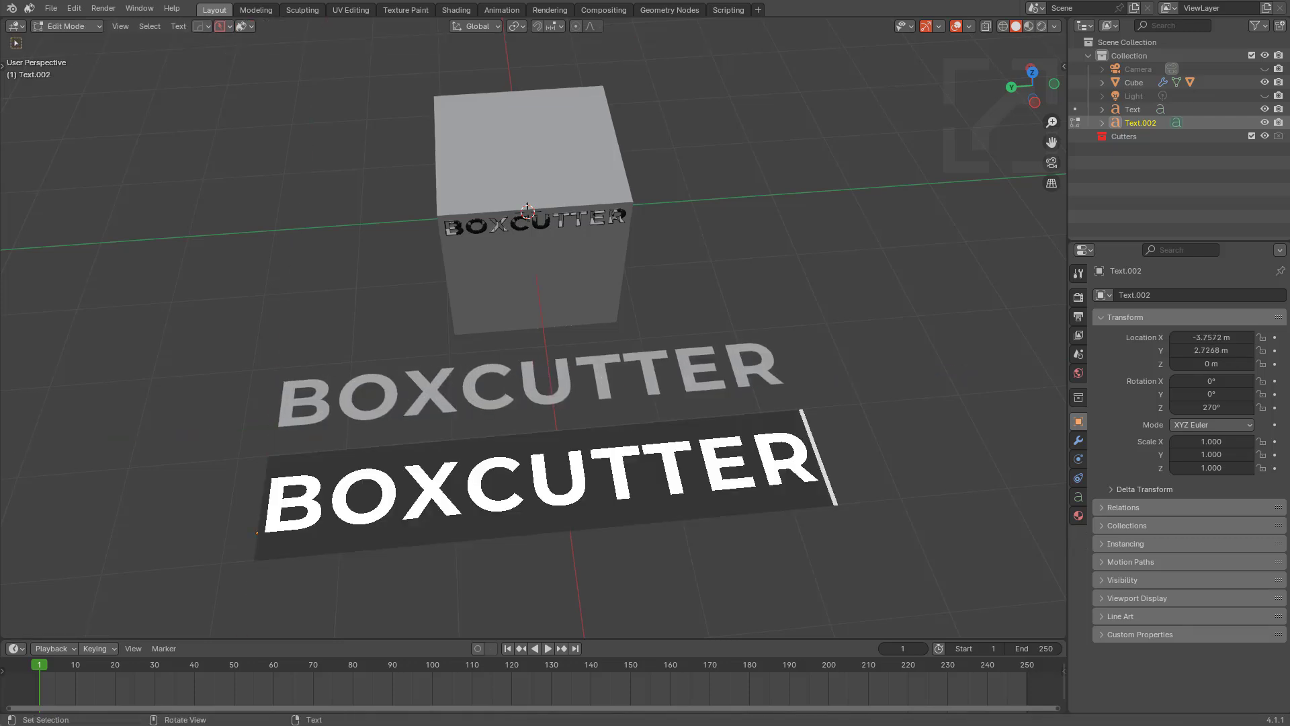
type("T T")
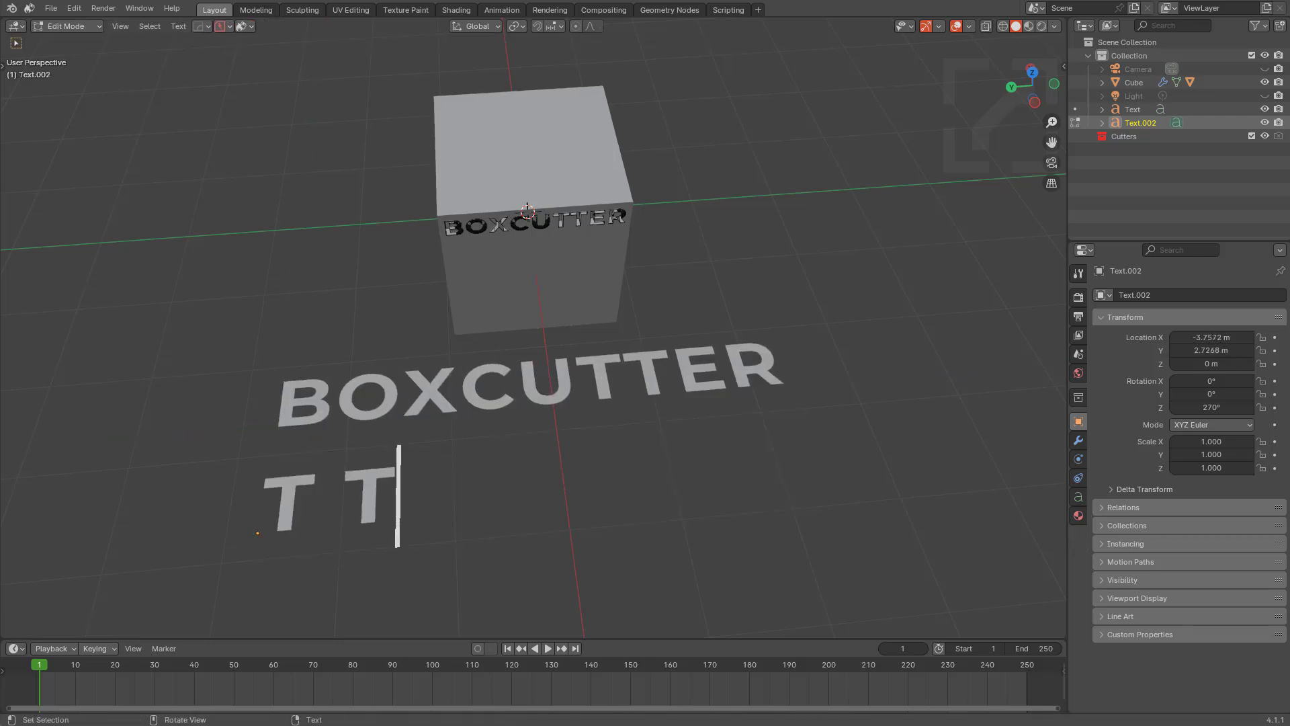
key("Tab")
key("Tab")
key("BackSpace")
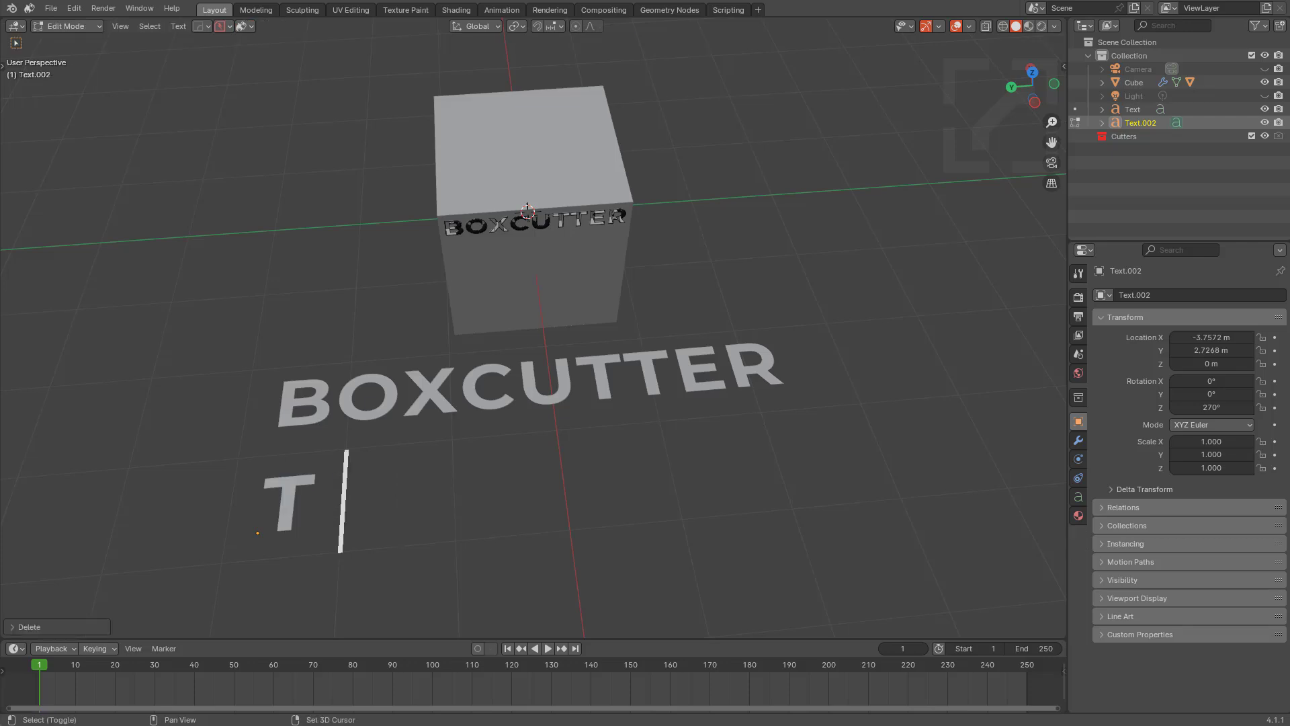
type("t")
key("Tab")
middle_click_drag(471, 376, 592, 317, "shift")
scroll(592, 318, "up", 1)
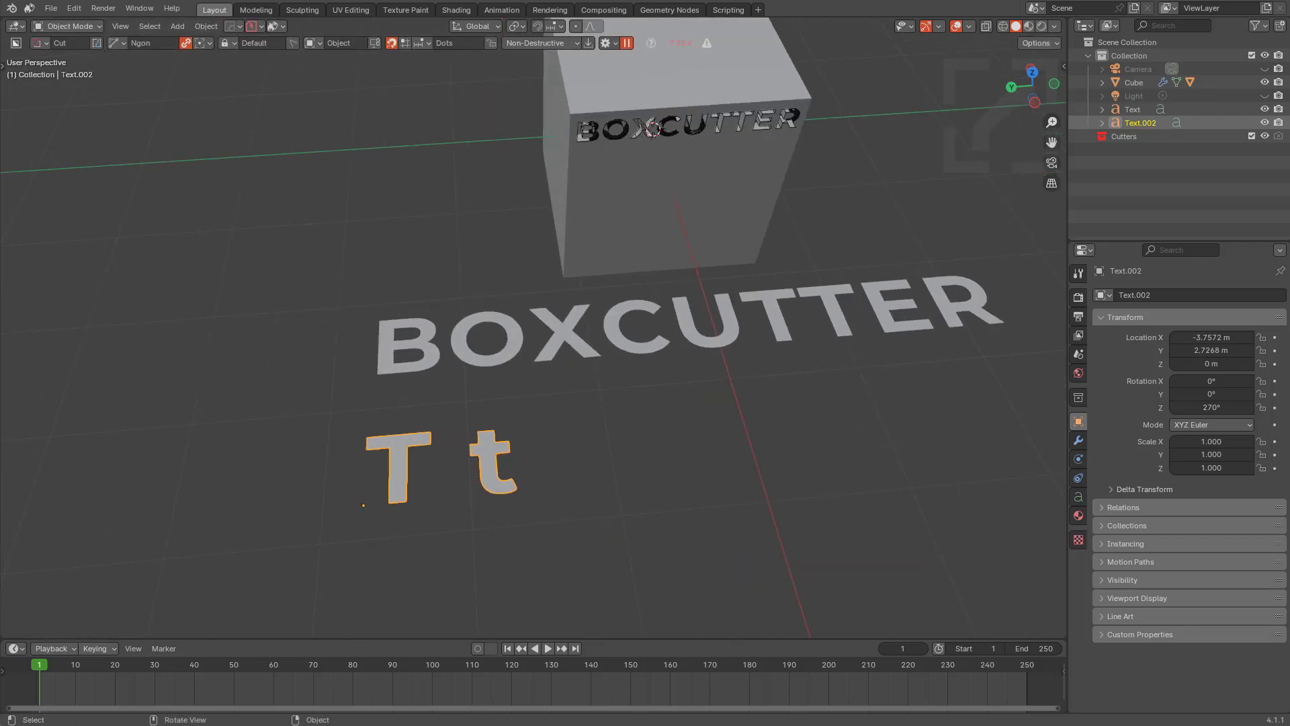
Scroll through the installed fonts for the T t text with Font Scroll and apply Oswald SemiBold
scroll(491, 417, "up", 3)
key("q")
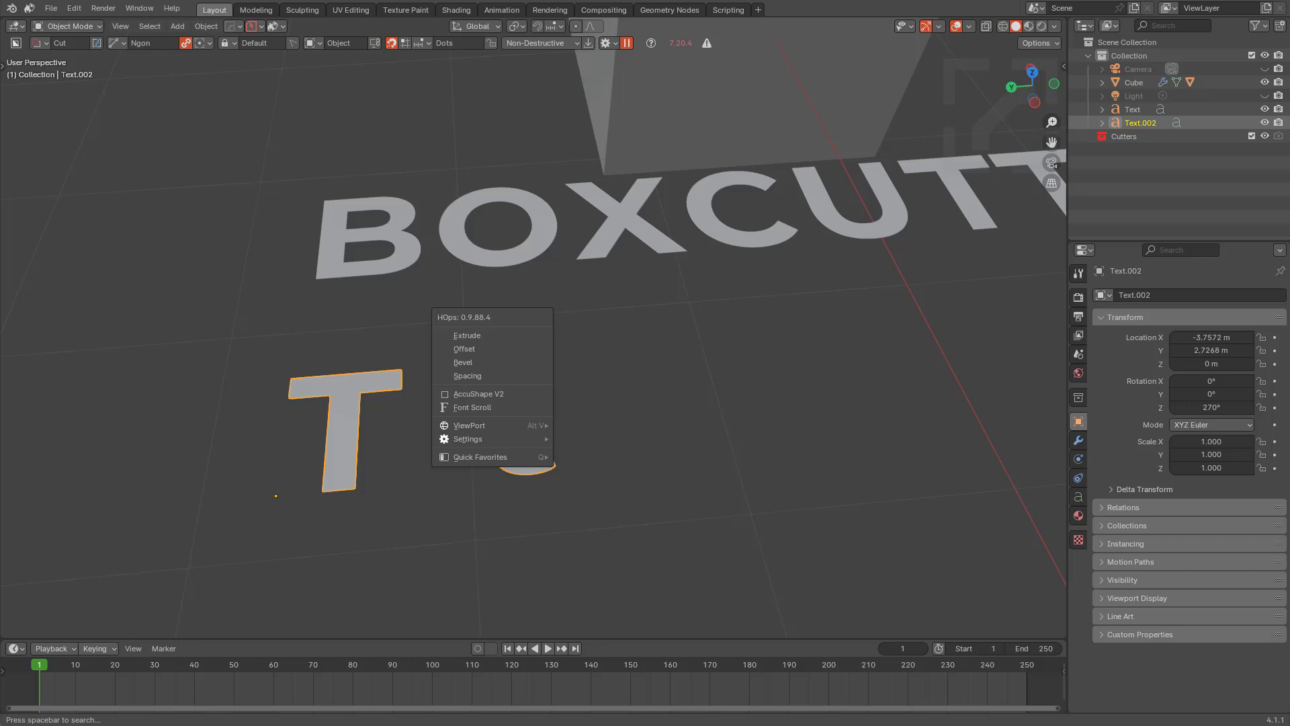
left_click(472, 407)
scroll(514, 433, "down", 3)
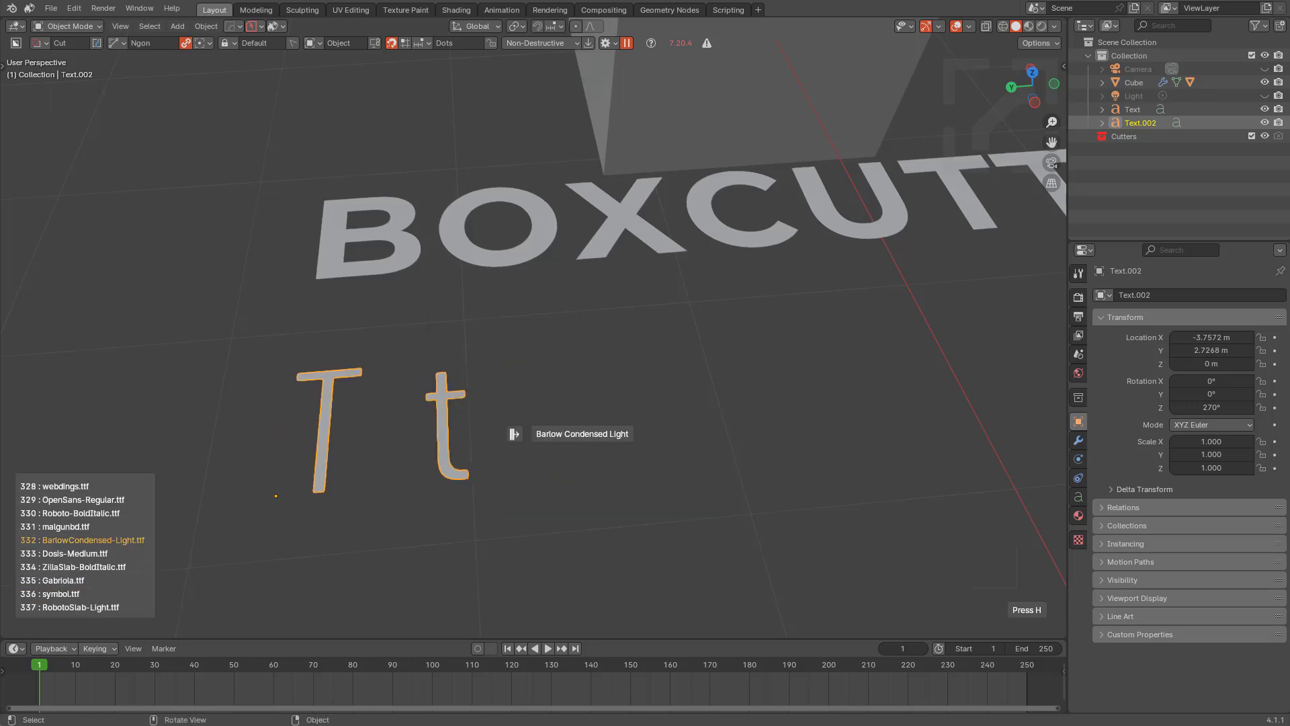
scroll(514, 433, "up", 4)
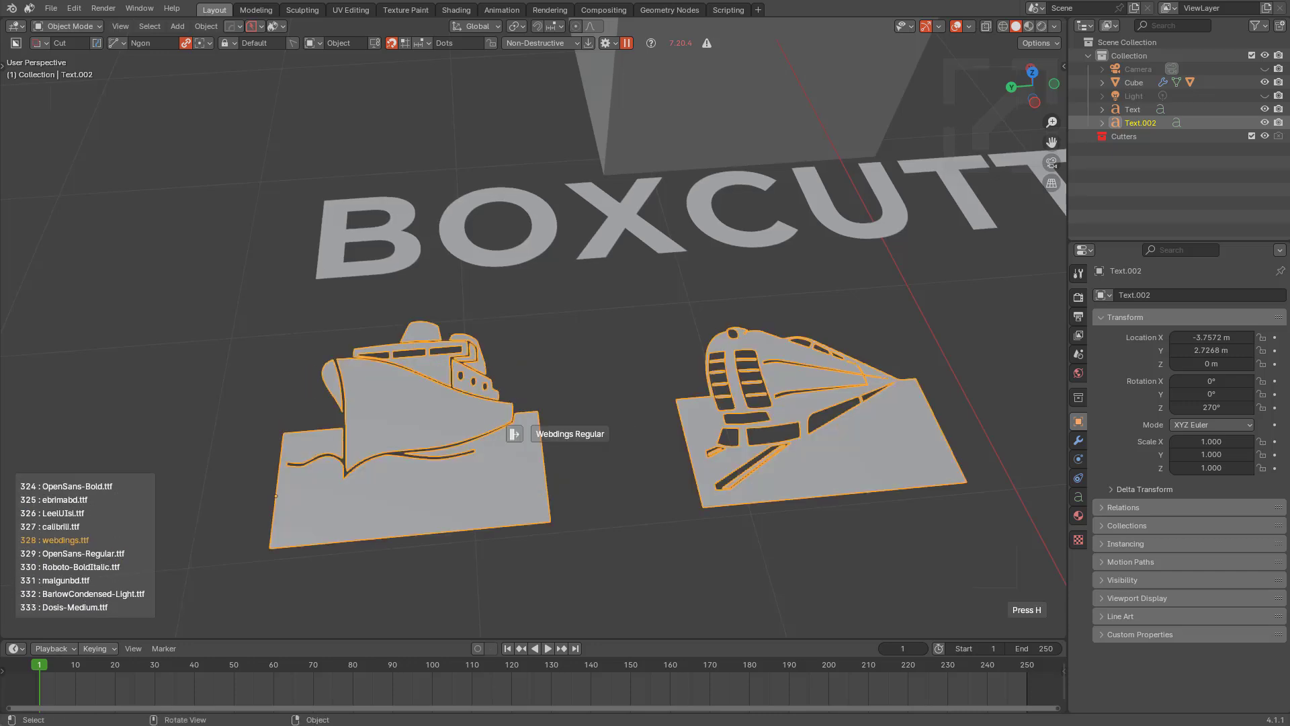
scroll(514, 433, "down", 1)
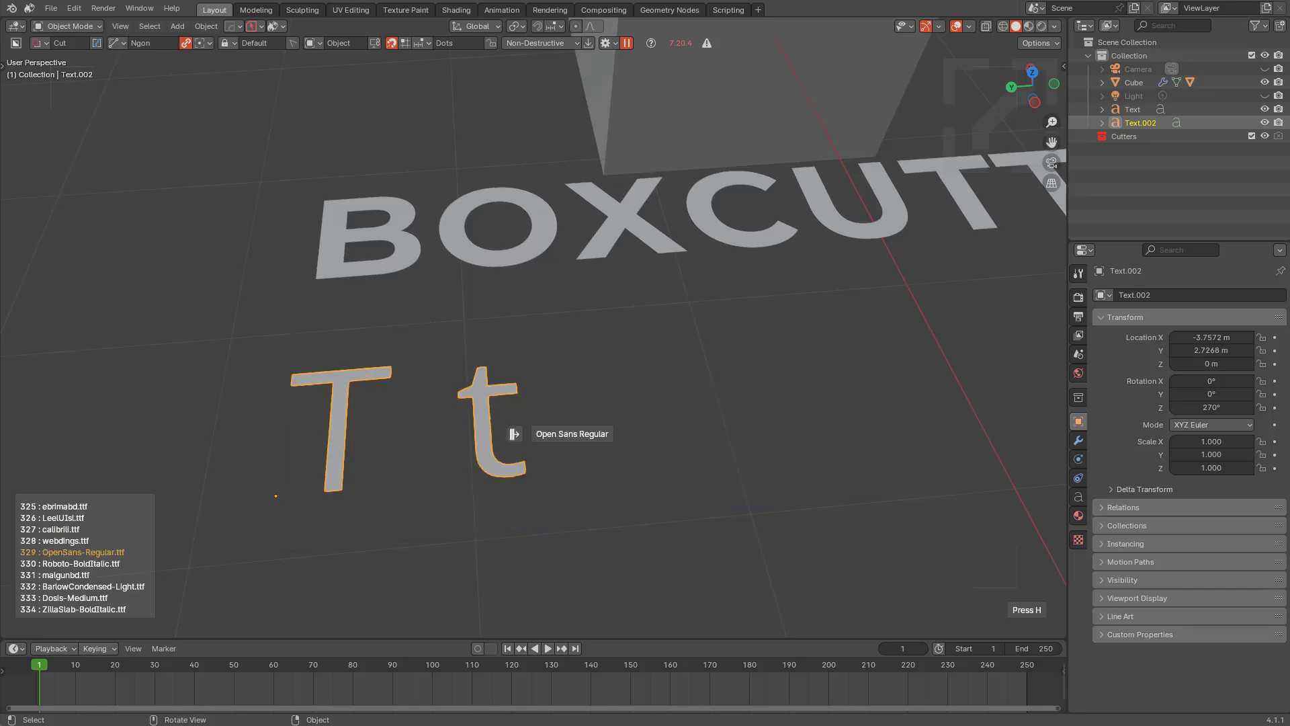
scroll(514, 434, "up", 1)
scroll(514, 433, "up", 4)
scroll(514, 433, "up", 2)
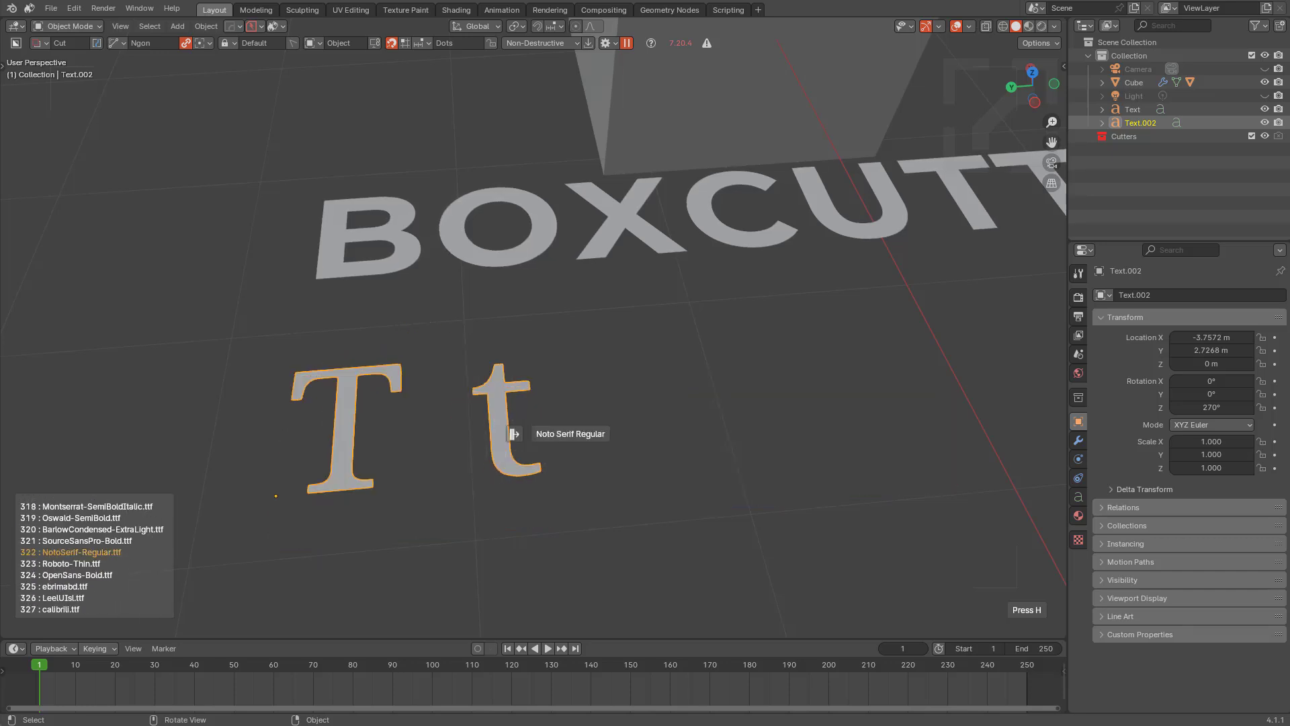
scroll(514, 433, "down", 1)
scroll(514, 433, "up", 2)
scroll(514, 433, "up", 2)
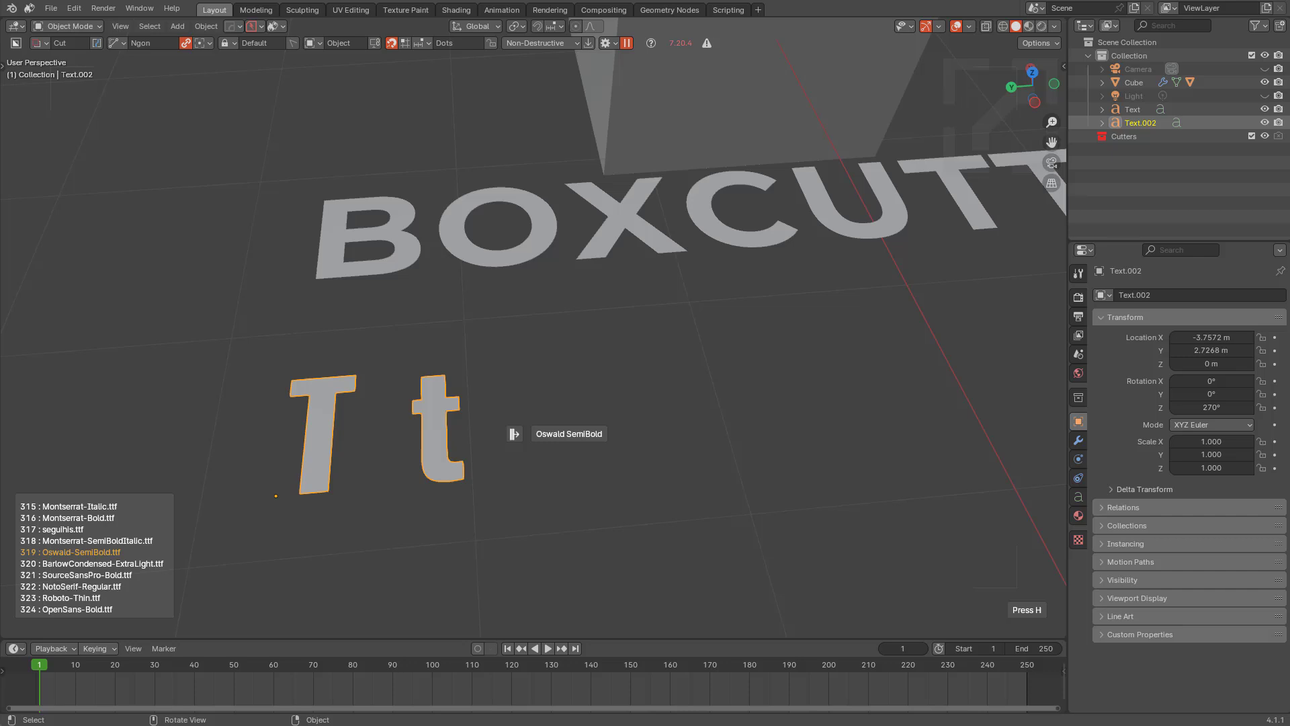
left_click(506, 433)
Switch BoxCutter to the Custom shape type and assign the T t text as the custom shape
scroll(506, 433, "down", 3)
middle_click_drag(506, 433, 495, 406)
key("d")
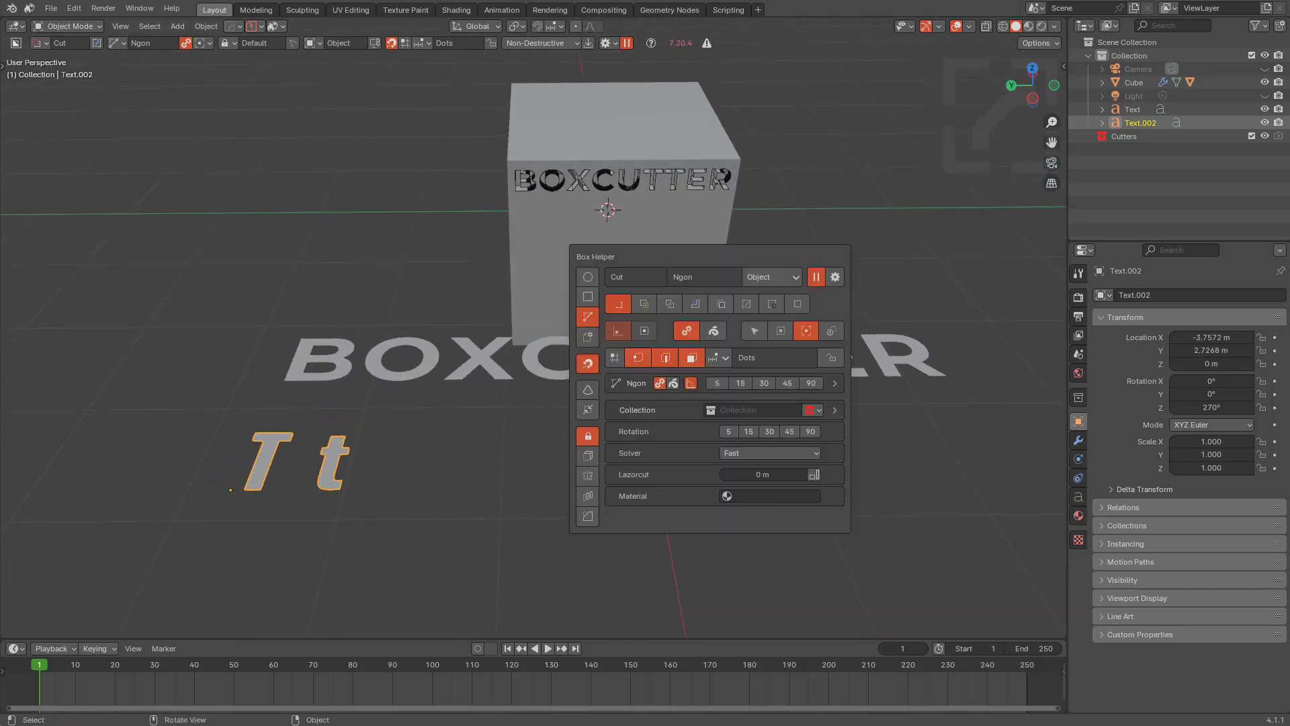
left_click(588, 337)
key("c")
Select the cube, draw the T t cutter on its front face and move it into place below the BOXCUTTER lettering
scroll(571, 330, "up", 5)
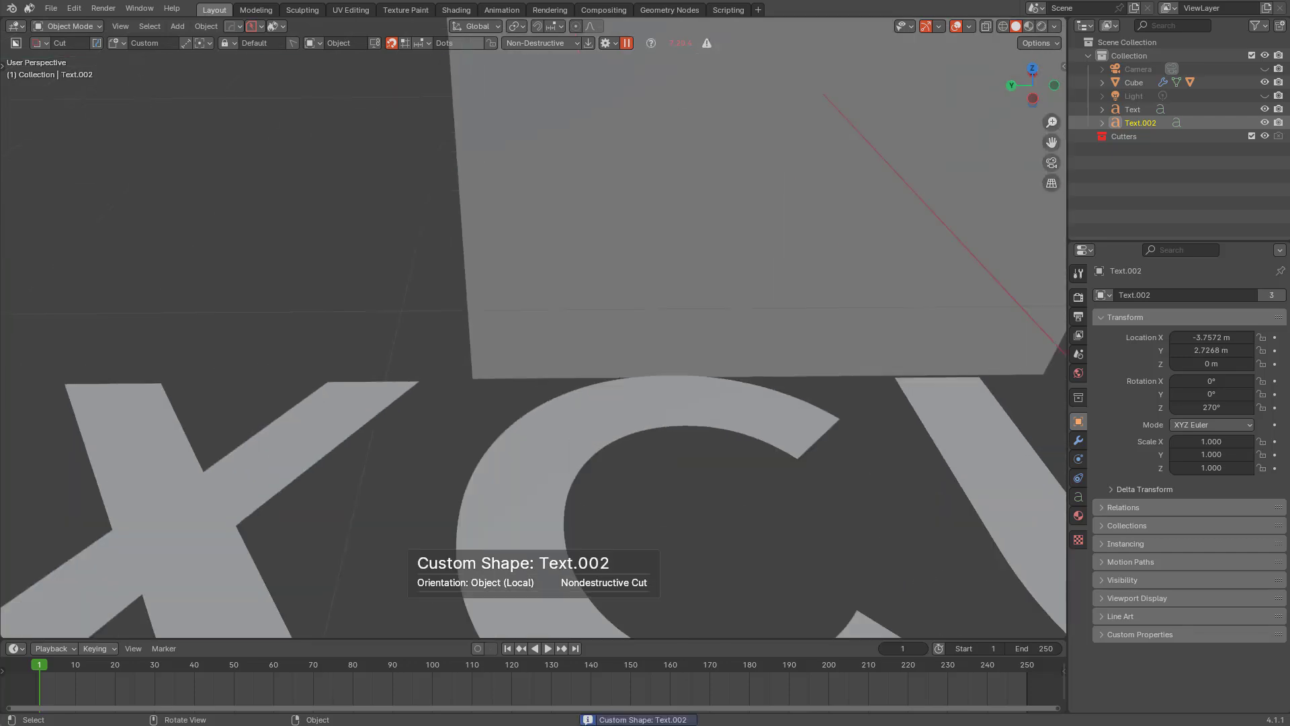
left_click(571, 331)
mouse_move(571, 330)
middle_mouse_down()
mouse_move(571, 360)
mouse_move(595, 323)
mouse_move(546, 311)
middle_mouse_up()
scroll(571, 322, "down", 3)
mouse_move(516, 210)
left_mouse_down()
mouse_move(600, 273)
mouse_move(382, 318)
mouse_move(309, 363)
left_mouse_up()
key("g")
left_click(602, 317)
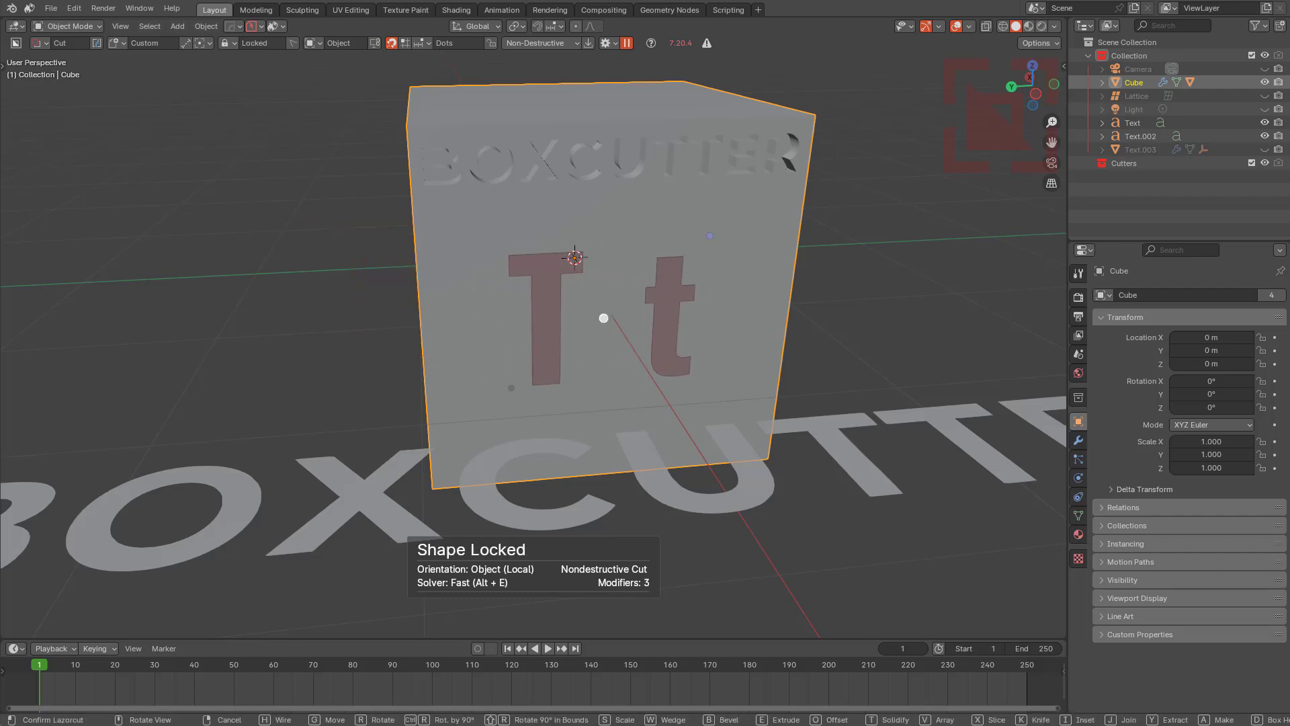
Extrude the T t cutter into the cube and apply the non-destructive cut
key("e")
left_click(571, 320)
key("space")
middle_click_drag(571, 320, 551, 322)
scroll(551, 323, "up", 3)
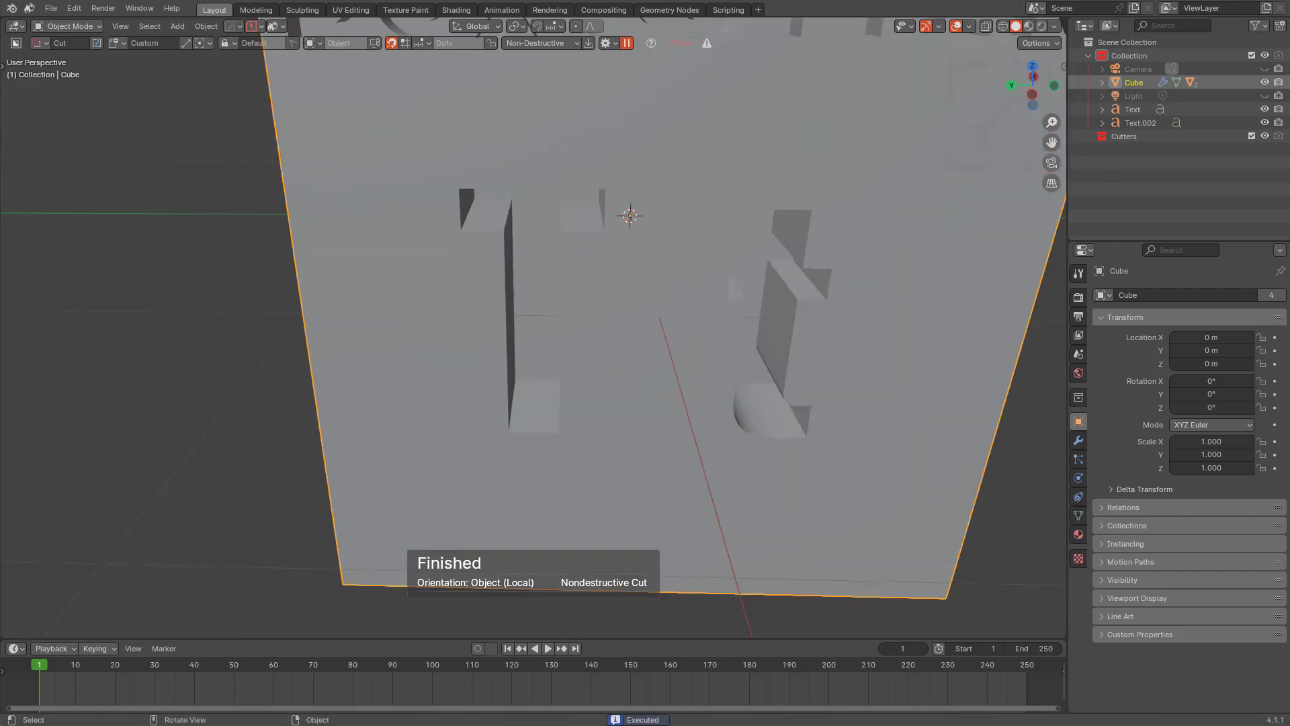
Turn on the wireframe display, deselect the cube and examine the edges around the T t cut
key("q")
left_click(504, 375)
middle_click_drag(504, 375, 471, 329)
key("alt+a")
scroll(499, 349, "up", 3)
scroll(498, 349, "down", 4)
middle_click_drag(574, 282, 571, 295)
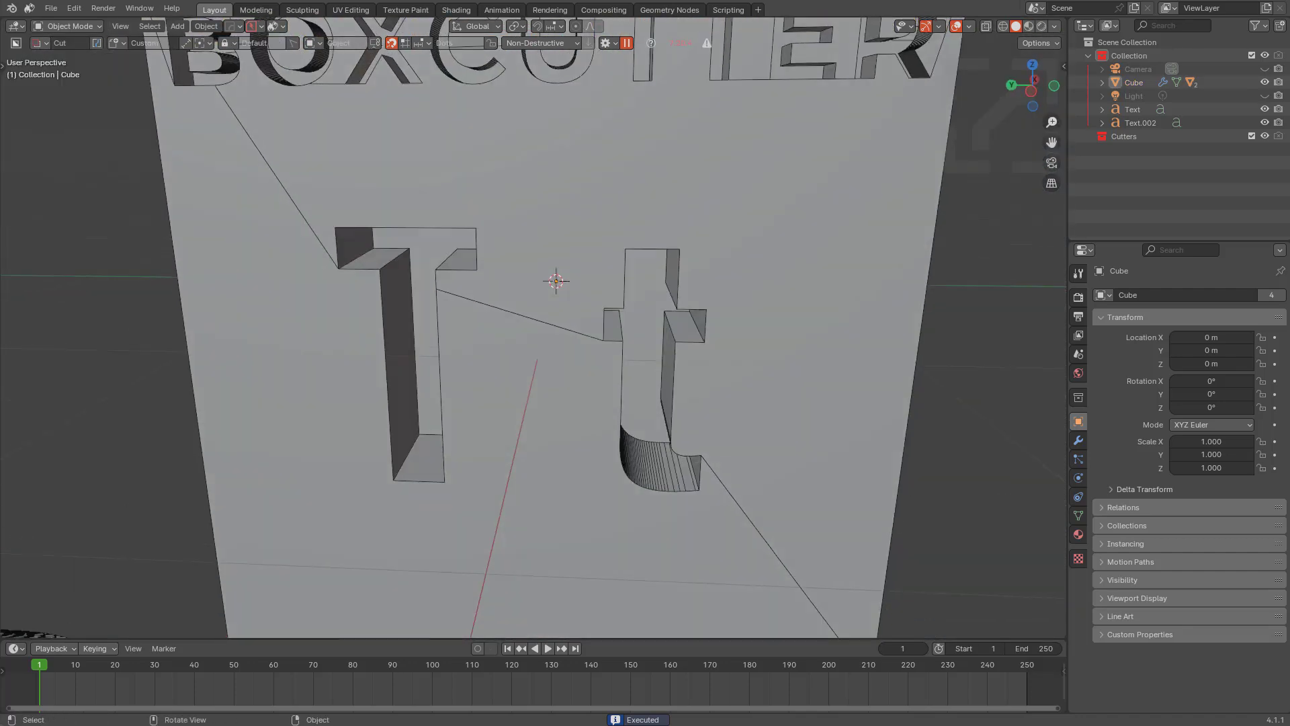
Add a horizontal loop cut around the middle of the cube's base mesh
left_click(564, 315)
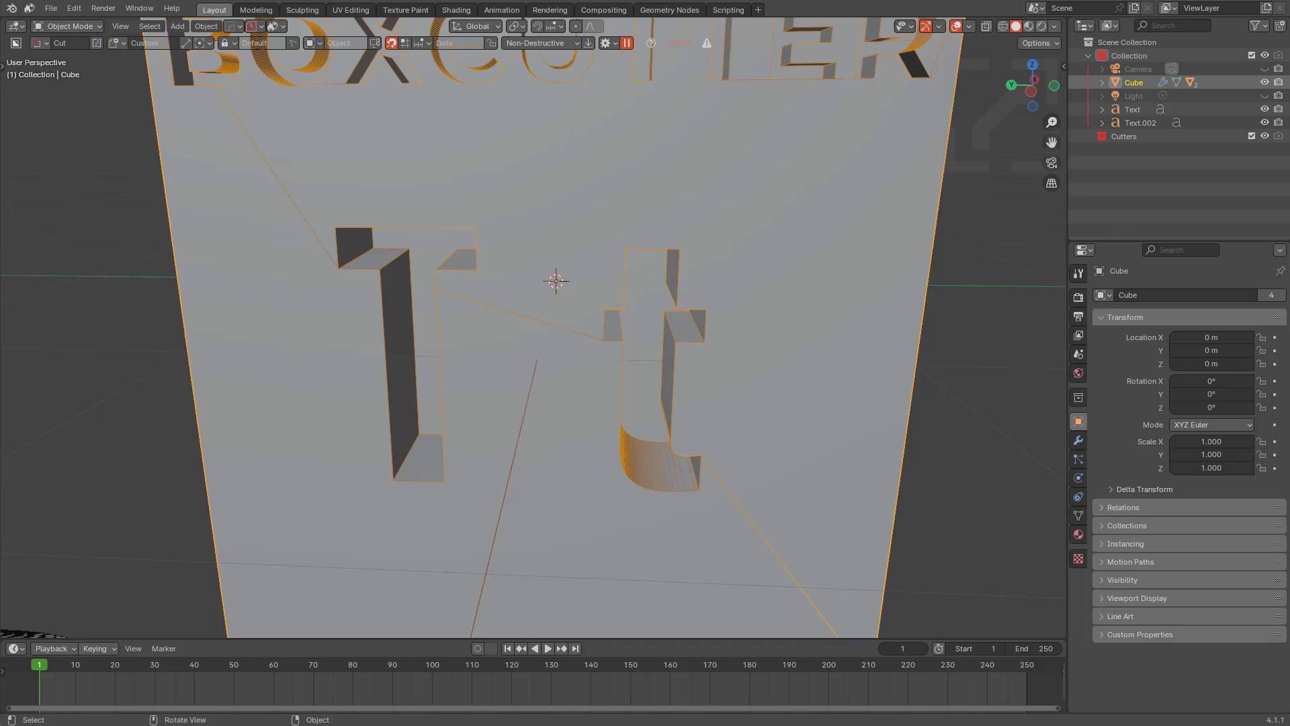
key("Tab")
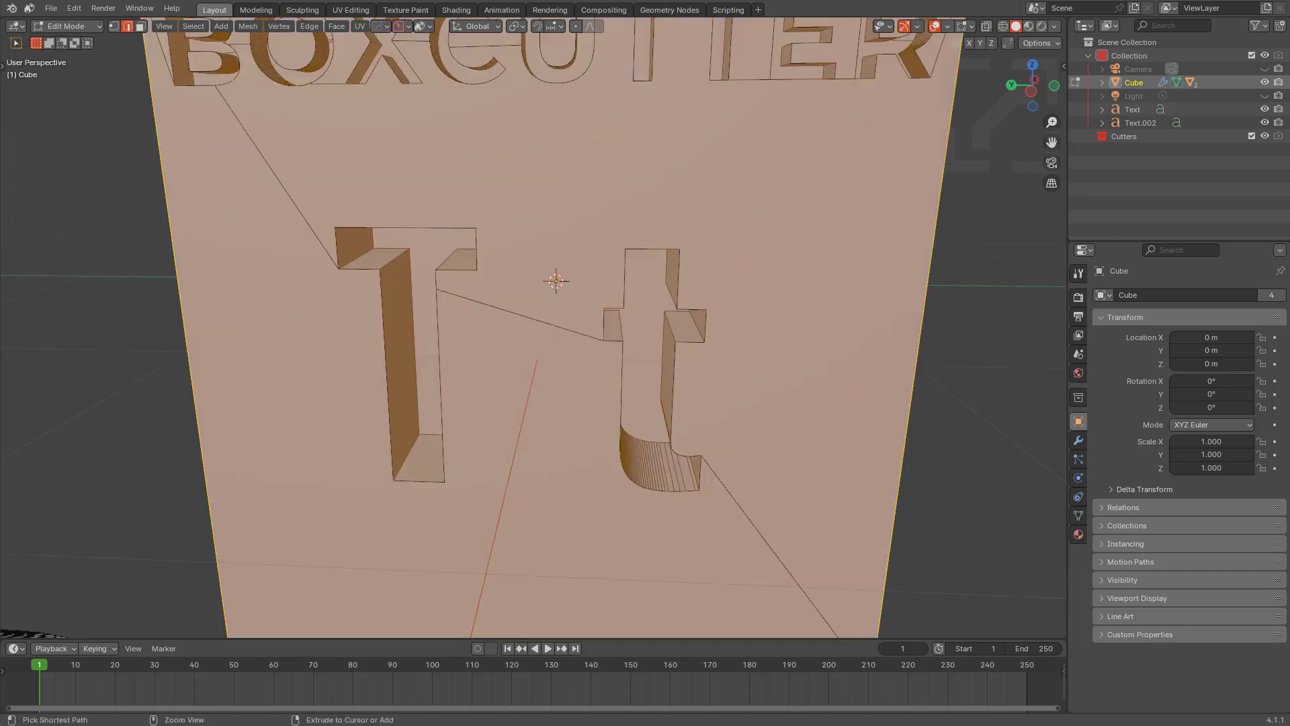
key("ctrl+r")
left_click(193, 320)
left_click(193, 320)
key("Tab")
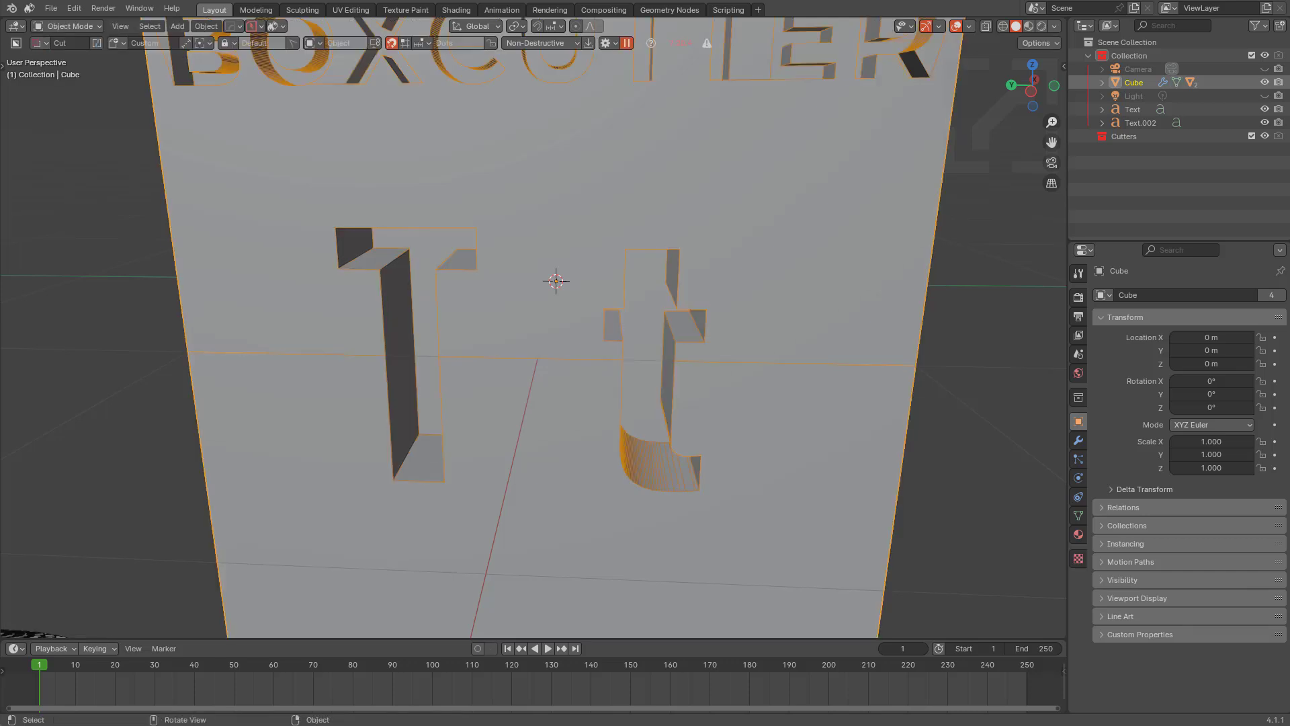
Add a second horizontal loop cut to the cube and slide it up to the height of the BOXCUTTER lettering
middle_click_drag(194, 320, 193, 397, "shift")
key("Tab")
key("ctrl+r")
left_click(175, 144)
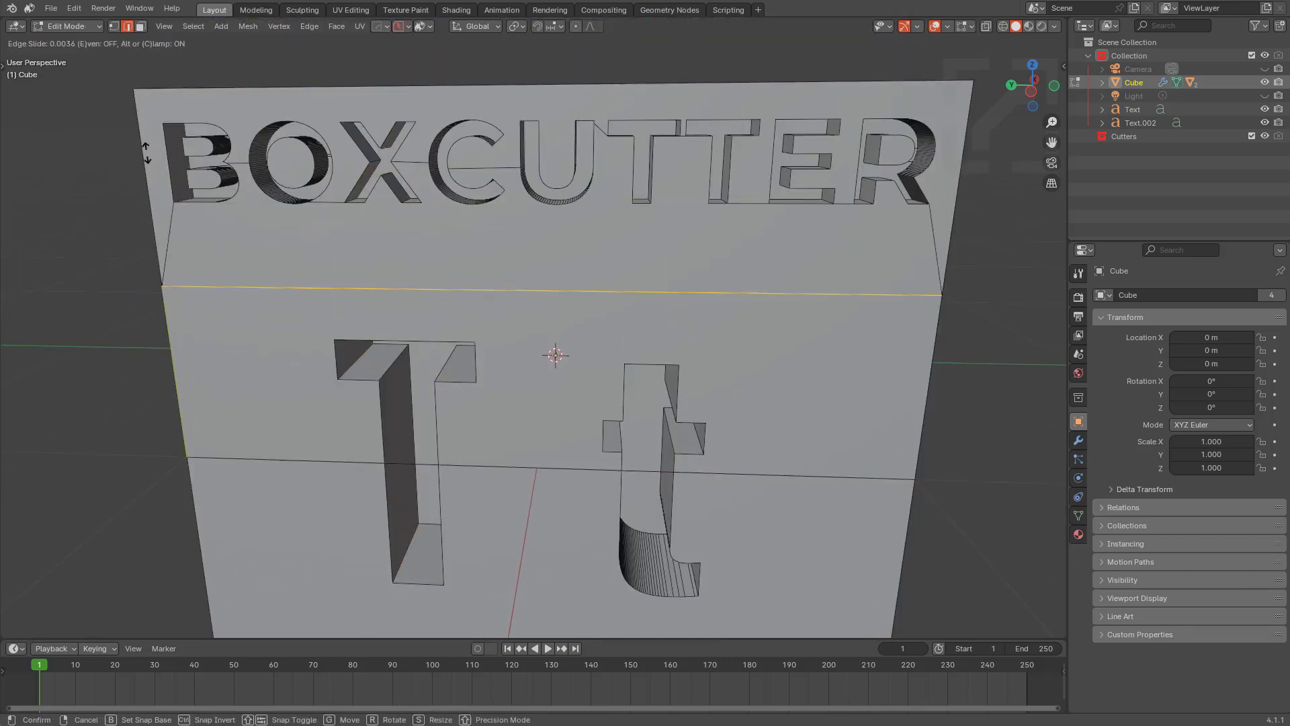
left_click(174, 23)
key("Tab")
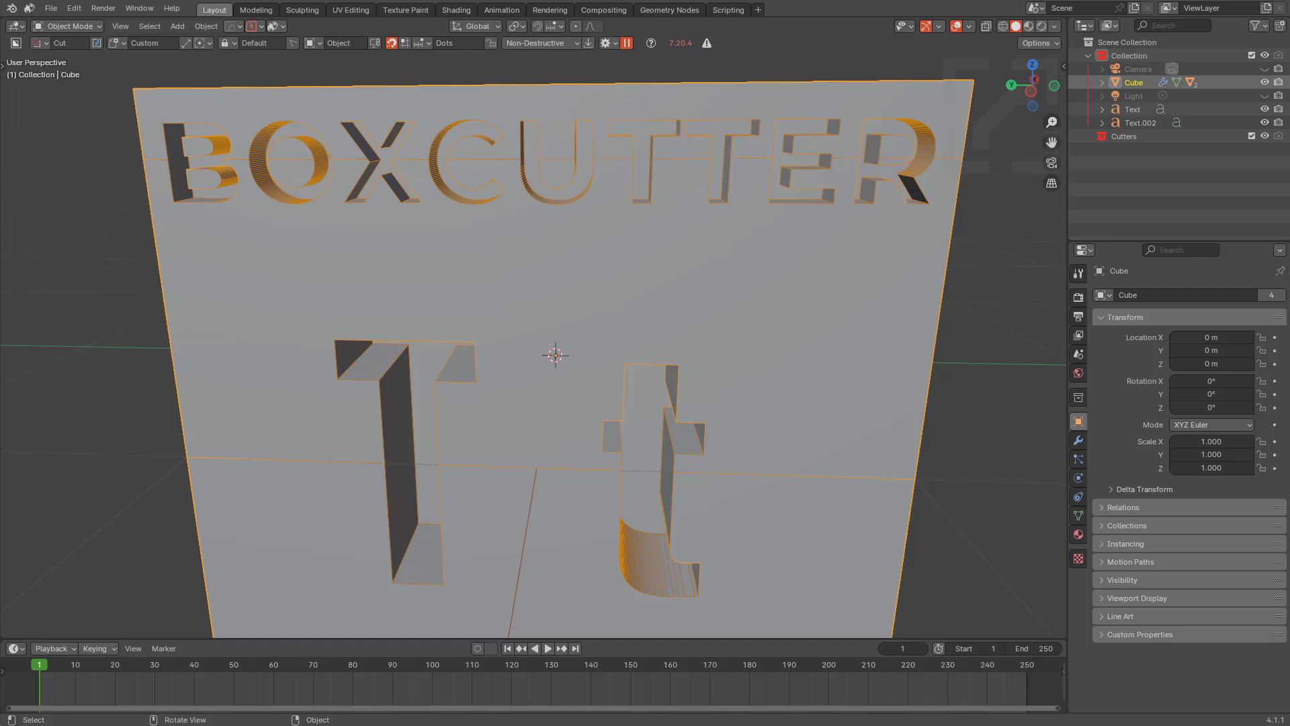
Deselect the cube and examine how the added edge loops connect to the cut T t letters
key("alt+a")
middle_click_drag(555, 403, 554, 327, "shift")
scroll(546, 278, "up", 2)
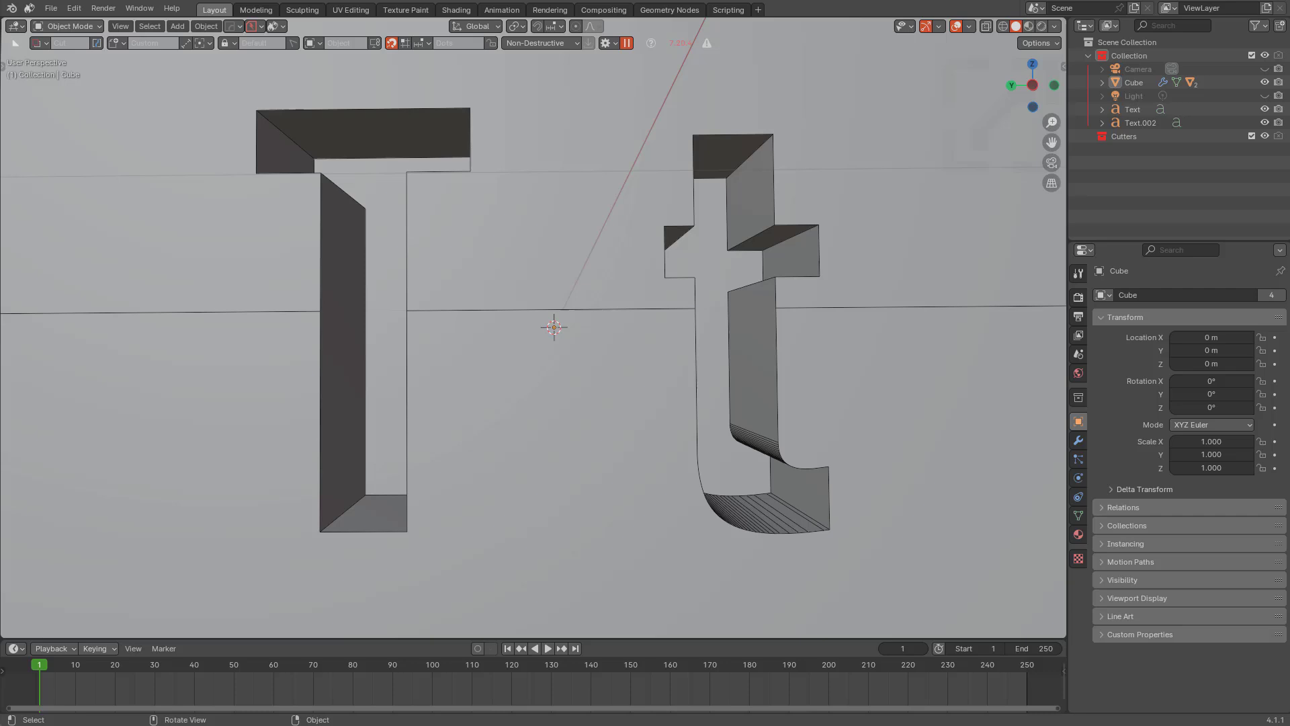
scroll(552, 326, "down", 3)
middle_click_drag(552, 326, 540, 394)
scroll(545, 370, "down", 5)
scroll(539, 394, "down", 1)
left_click(536, 480)
key("Tab")
key("Tab")
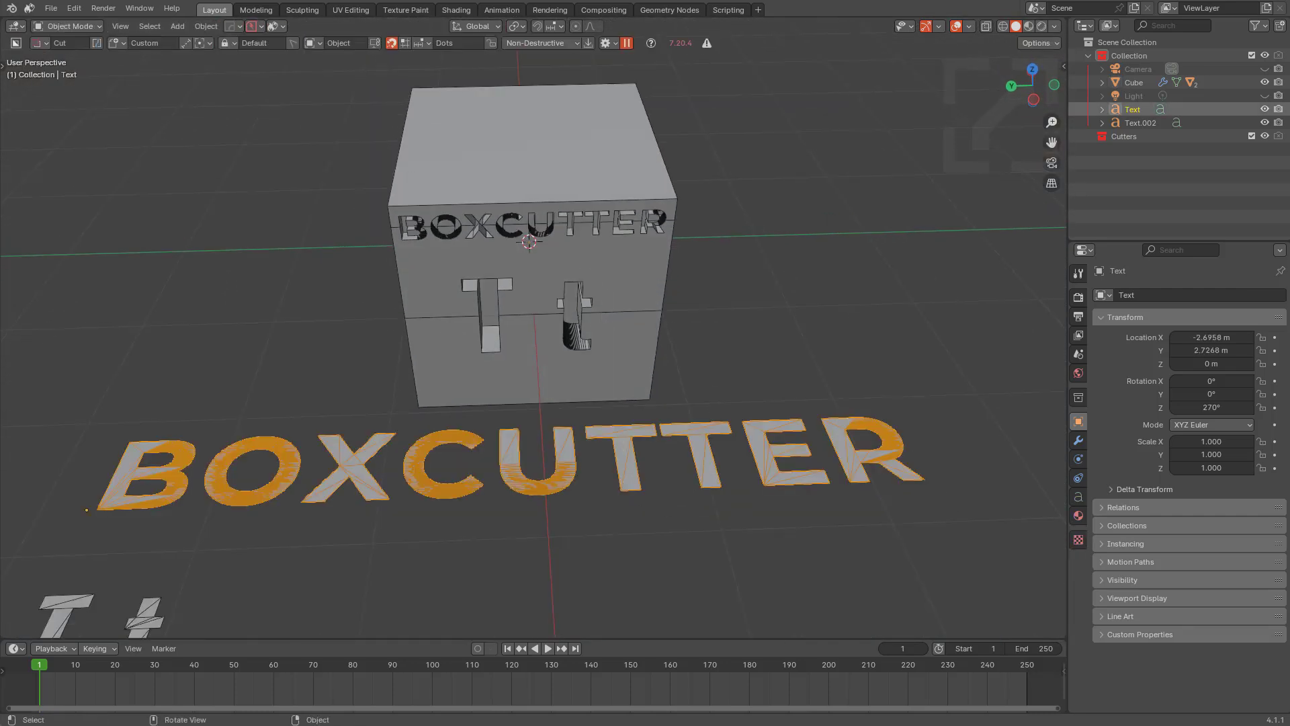
Duplicate the flat T t text and move the copy along Y to about 0.839 m
scroll(536, 481, "down", 1)
middle_click_drag(537, 480, 607, 390, "shift")
left_click(318, 447)
key("shift+d")
key("x")
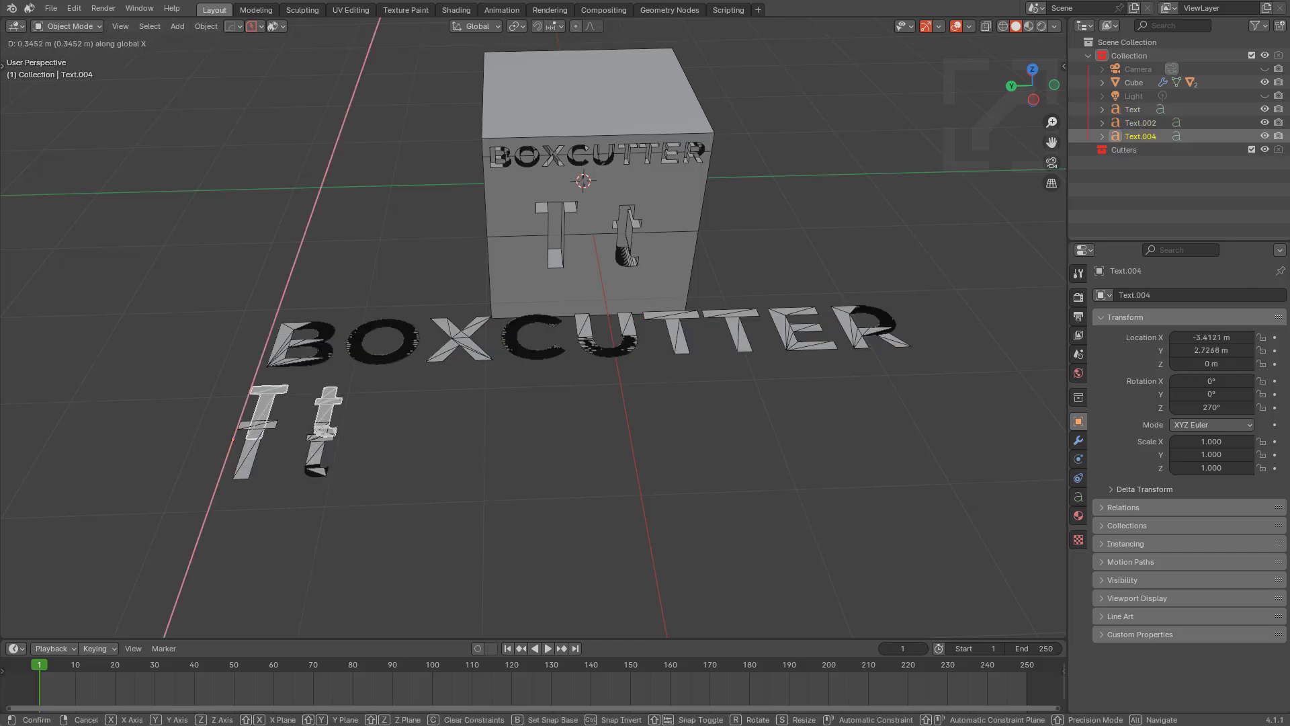
key("y")
left_click(592, 440)
Replace the new copy's text with "Jj"
key("Tab")
key("ctrl+a")
type("J")
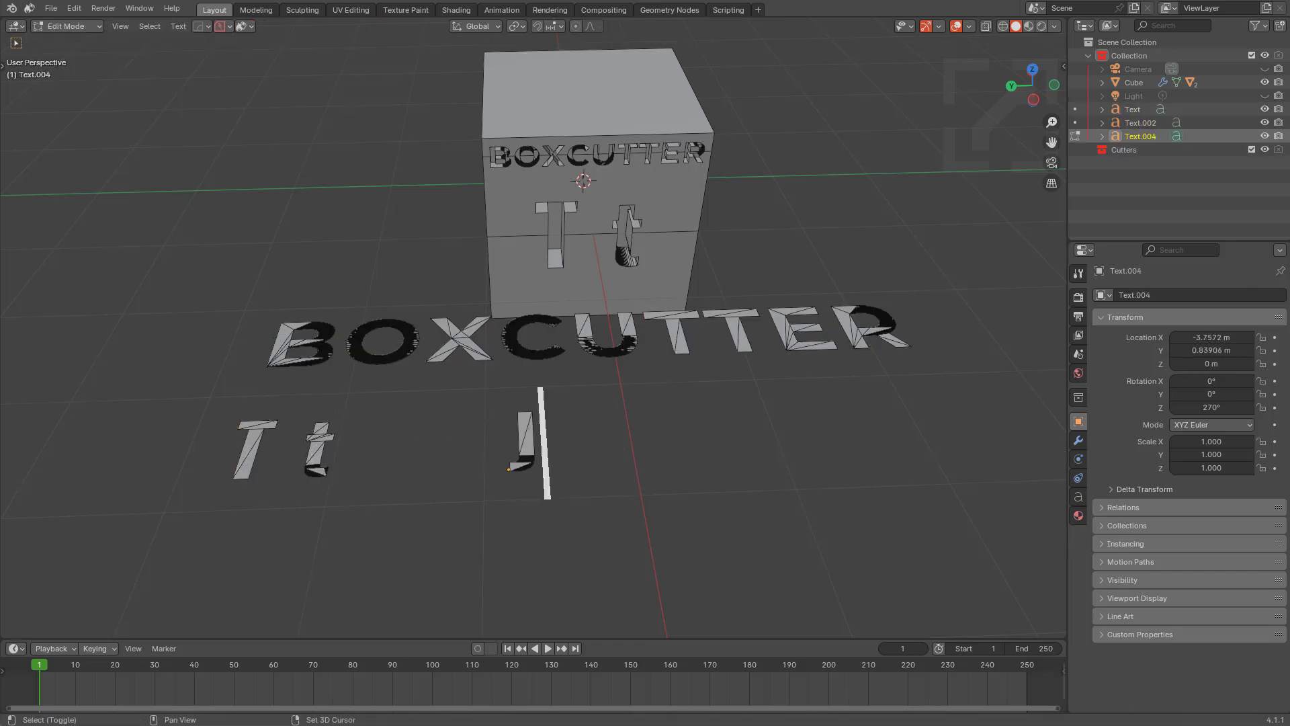
type("J")
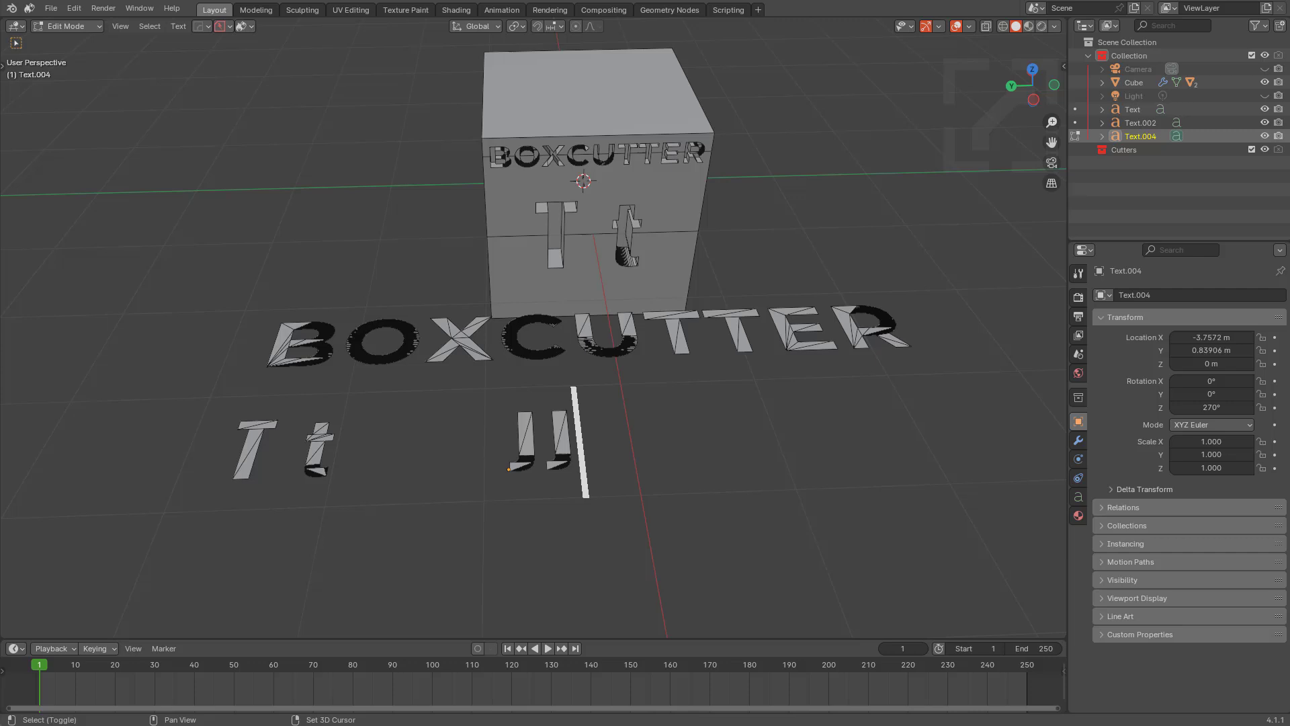
key("BackSpace")
type("j")
key("Tab")
Assign the Jj text as the BoxCutter custom shape, with the cube's adjacent side face in view
middle_click_drag(605, 336, 444, 357, "shift")
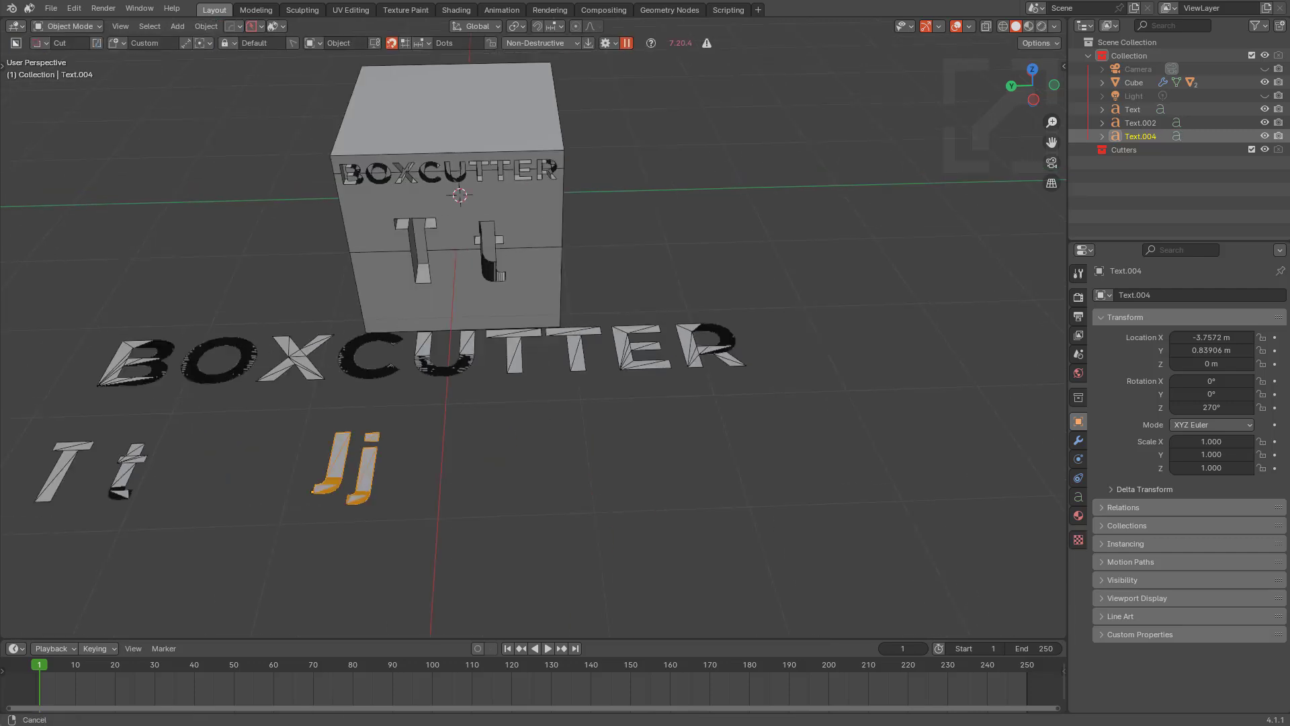
scroll(443, 357, "up", 6)
middle_click_drag(605, 350, 457, 375)
scroll(504, 356, "down", 2)
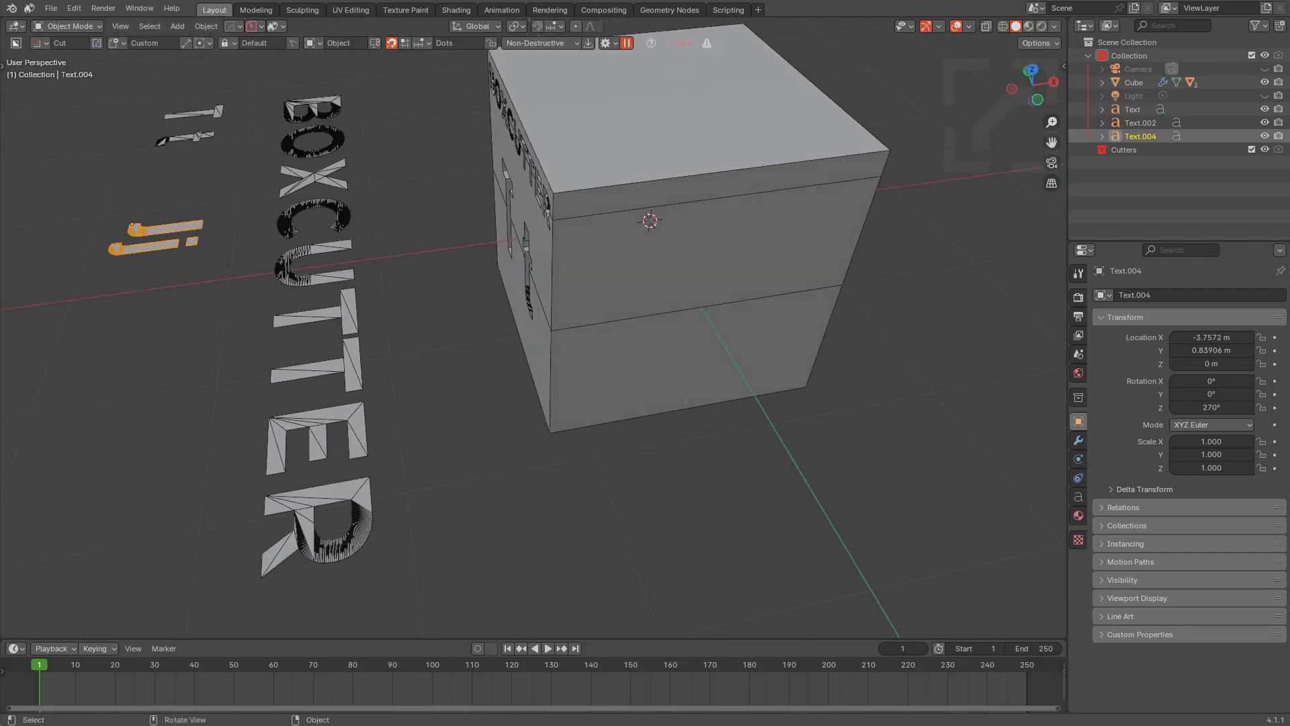
key("c")
Select the cube, draw a large Jj cutter on its side face and extrude it inward to cut the letters
scroll(583, 376, "up", 2)
mouse_move(605, 303)
middle_mouse_down("shift")
mouse_move(583, 376)
mouse_move(635, 353)
mouse_move(636, 315)
middle_mouse_up("shift")
left_click(645, 356)
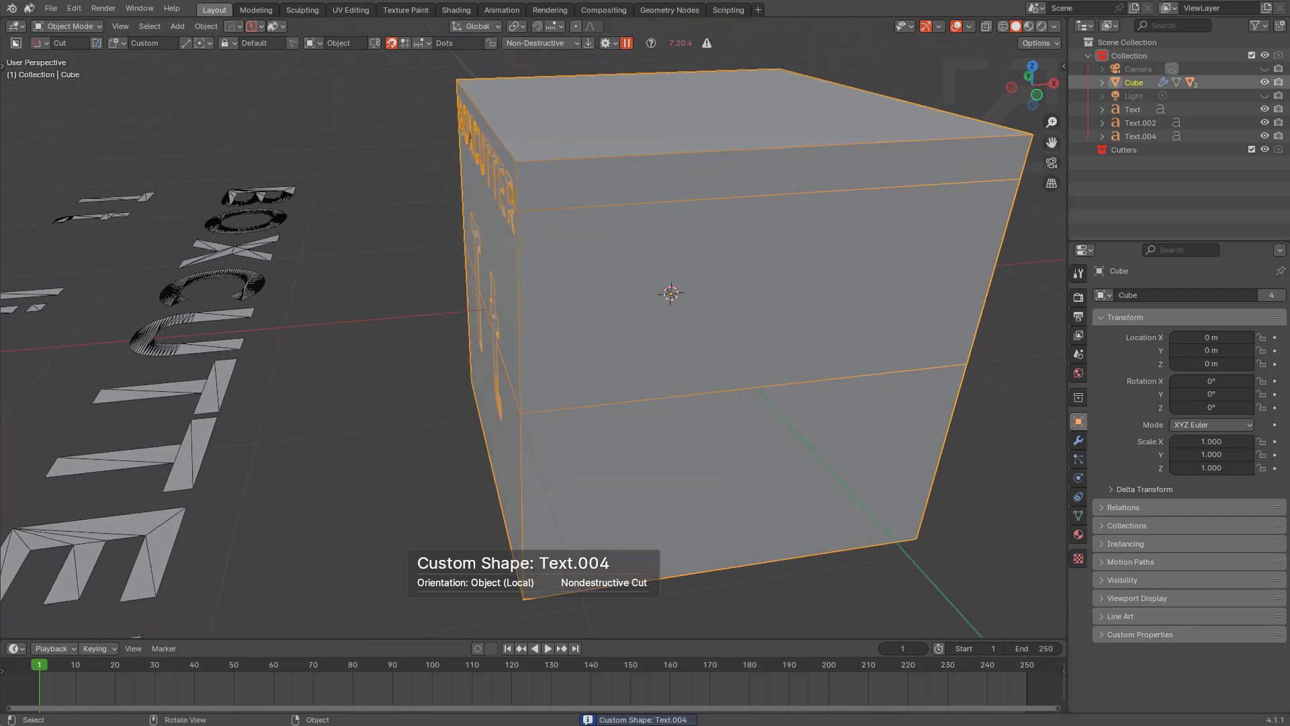
mouse_move(573, 193)
left_mouse_down()
mouse_move(743, 464)
mouse_move(607, 243)
mouse_move(447, 440)
mouse_move(464, 463)
mouse_move(587, 490)
left_mouse_up()
key("Tab")
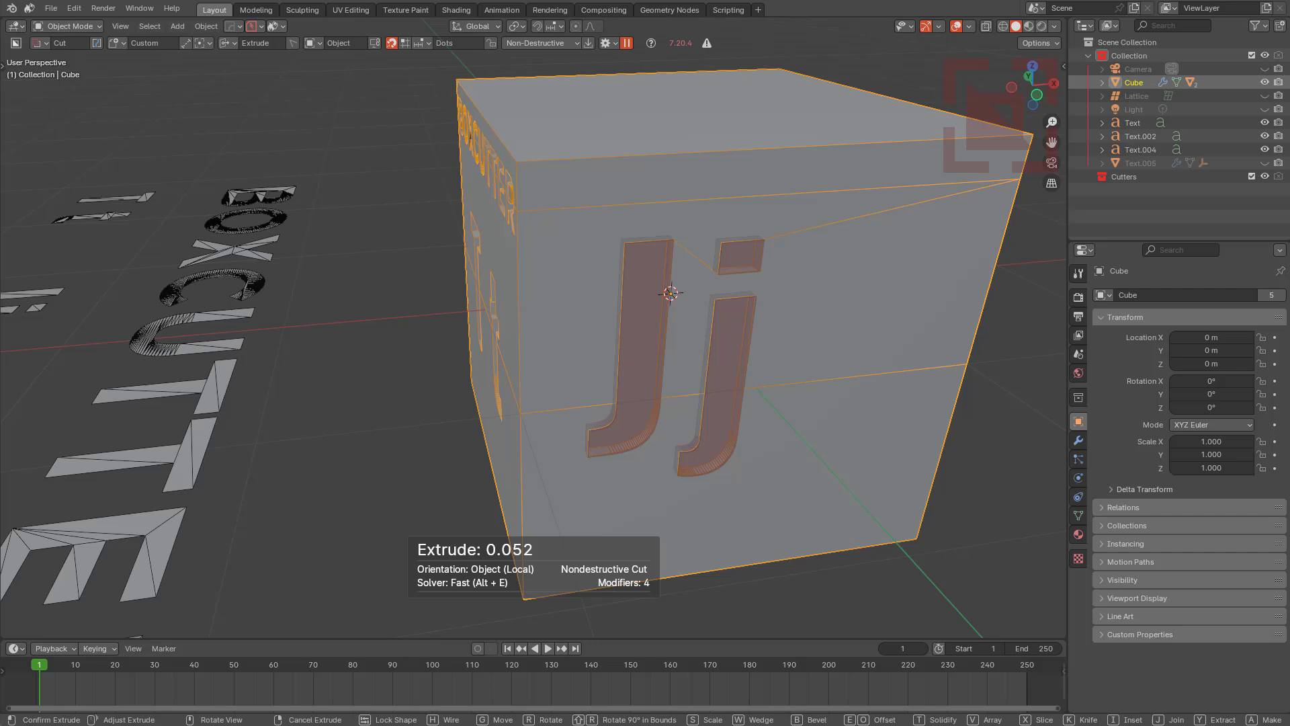
left_click(671, 293)
Draw a second, smaller Jj cutter beside the first on the same face and cut it with a 0.222 extrude
middle_click_drag(672, 290, 432, 289)
left_click_drag(432, 289, 436, 291)
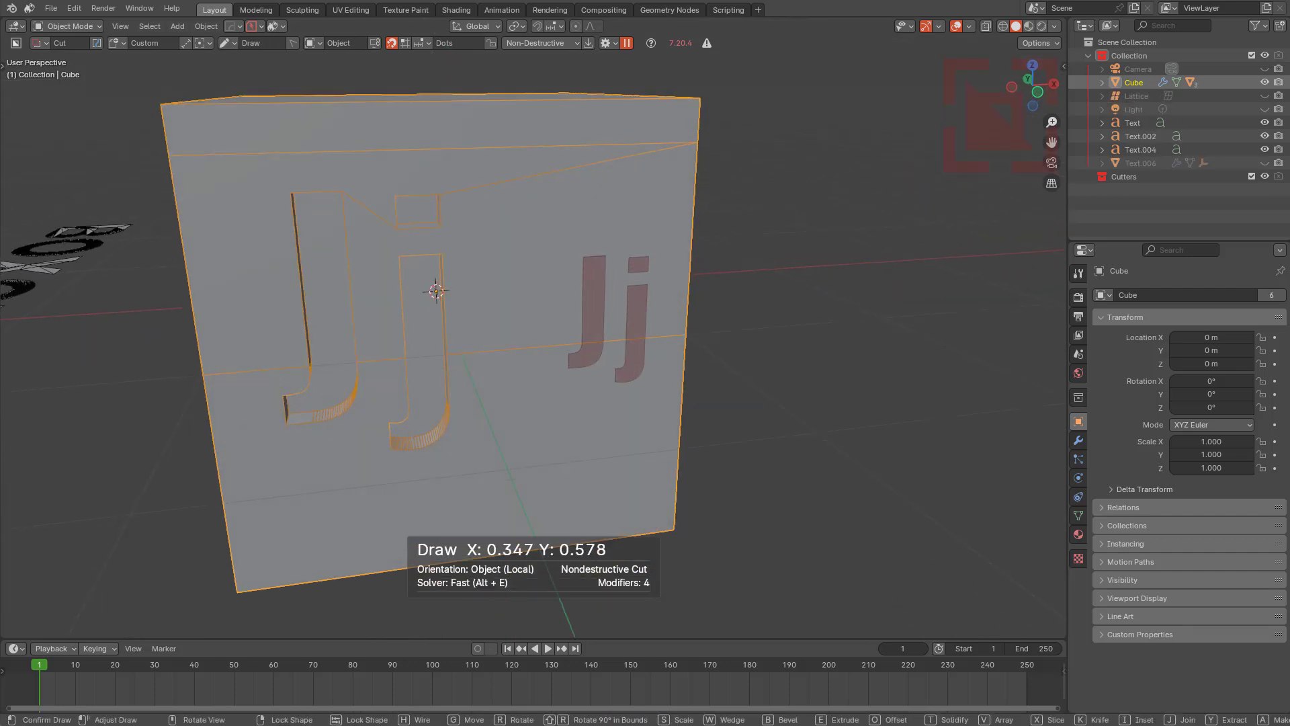
left_click_drag(568, 387, 512, 476)
left_click(513, 448)
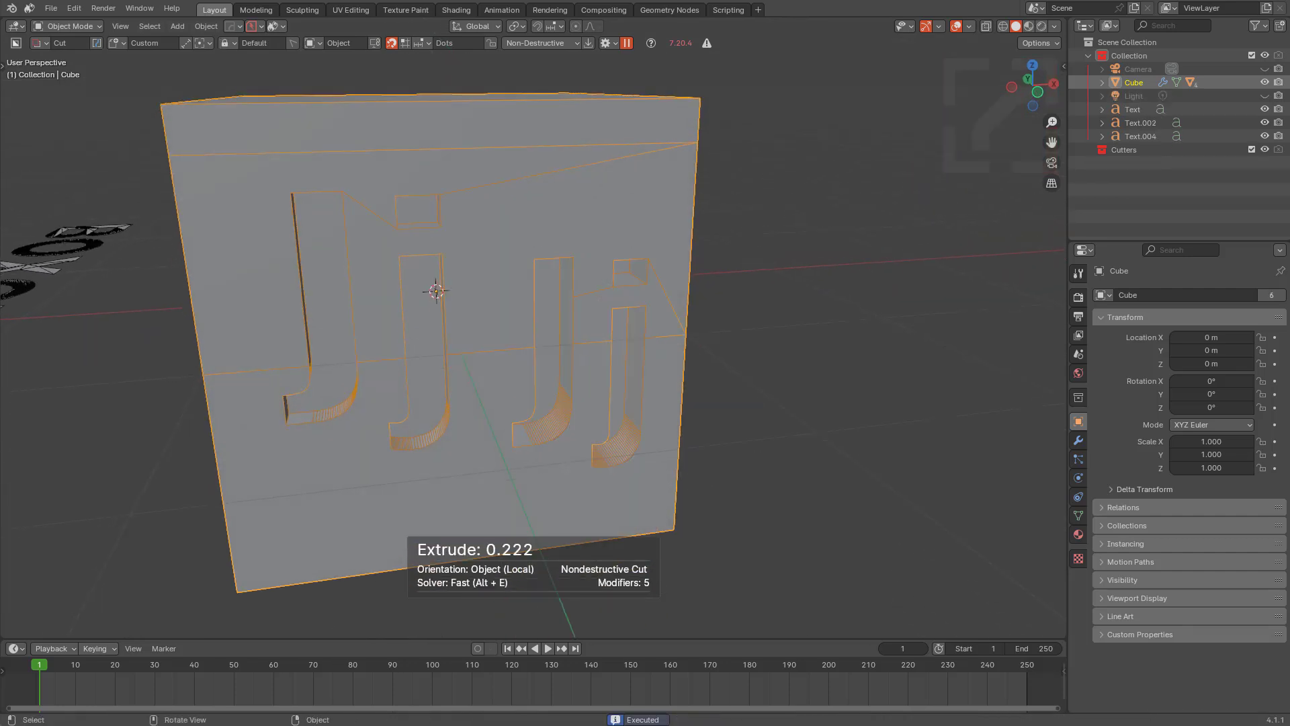
Deselect the cube, switch to orthographic projection and examine the edges around both Jj cuts
scroll(504, 410, "up", 3)
middle_click_drag(513, 449, 564, 473)
key("alt+a")
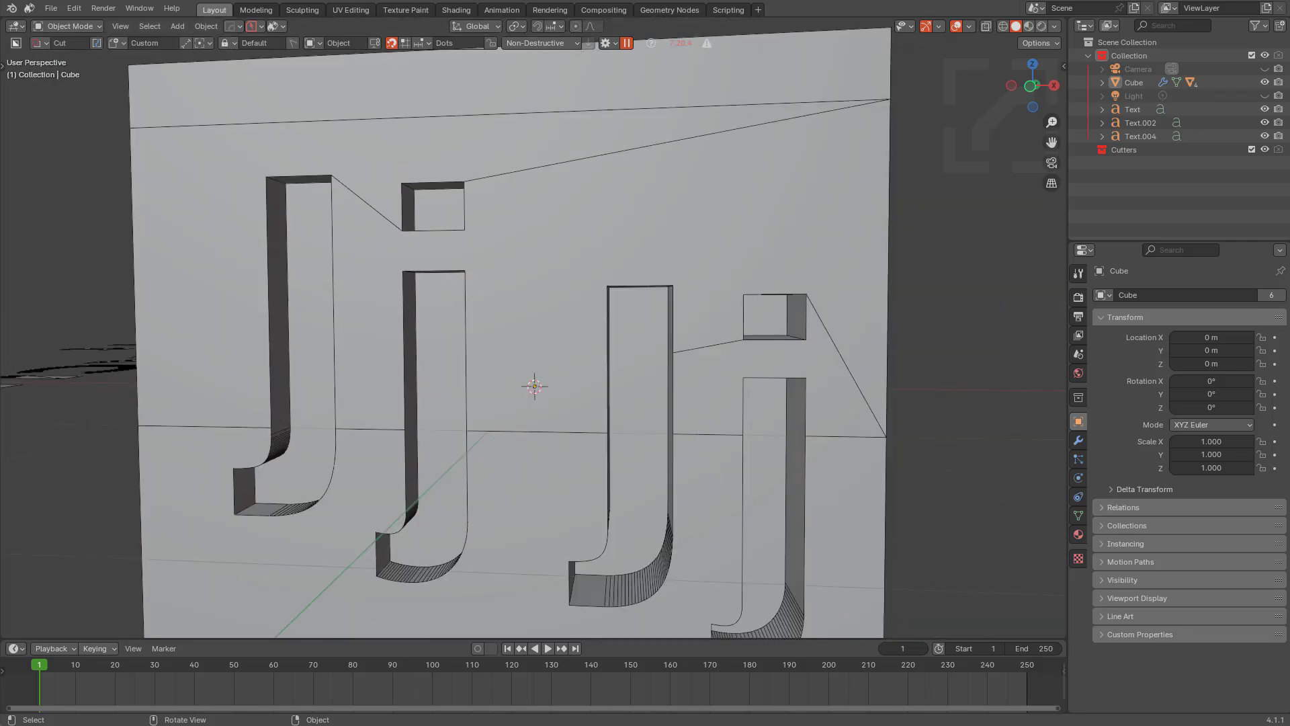
key("KP_5")
mouse_move(531, 403)
middle_mouse_down()
mouse_move(576, 422)
mouse_move(578, 390)
mouse_move(540, 394)
middle_mouse_up()
left_click(234, 26)
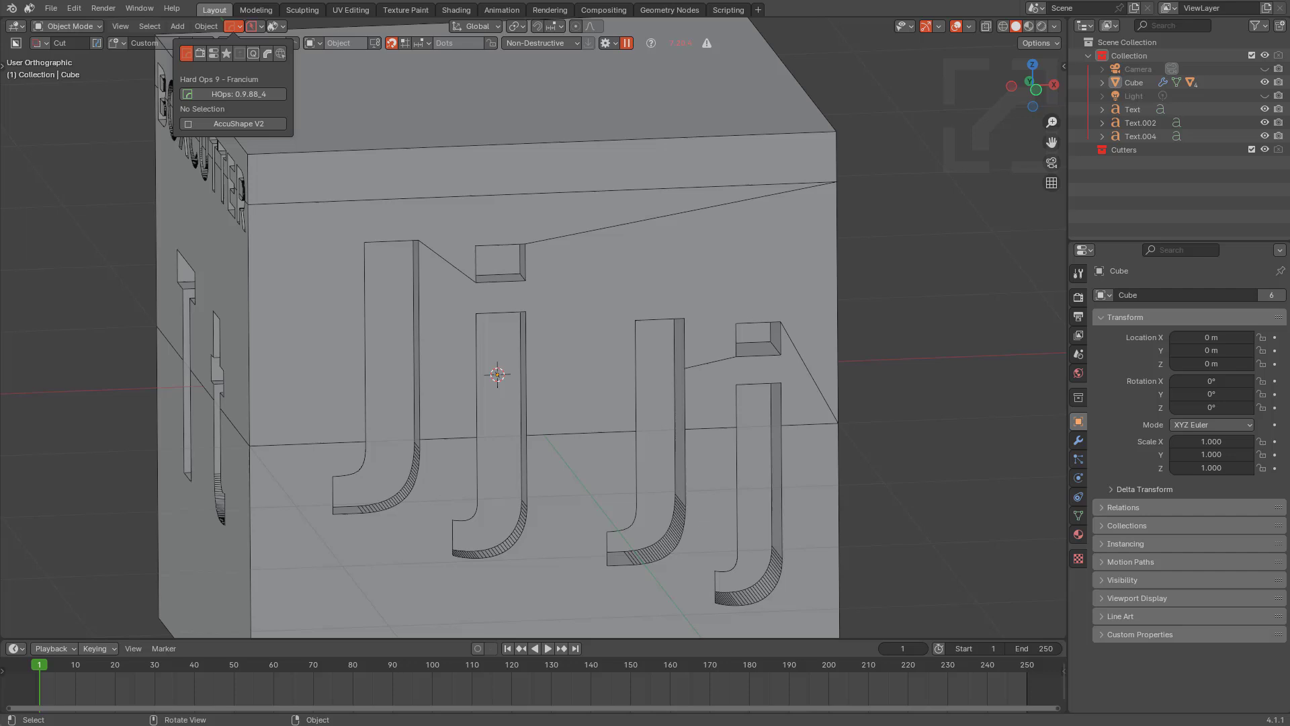
left_click(226, 53)
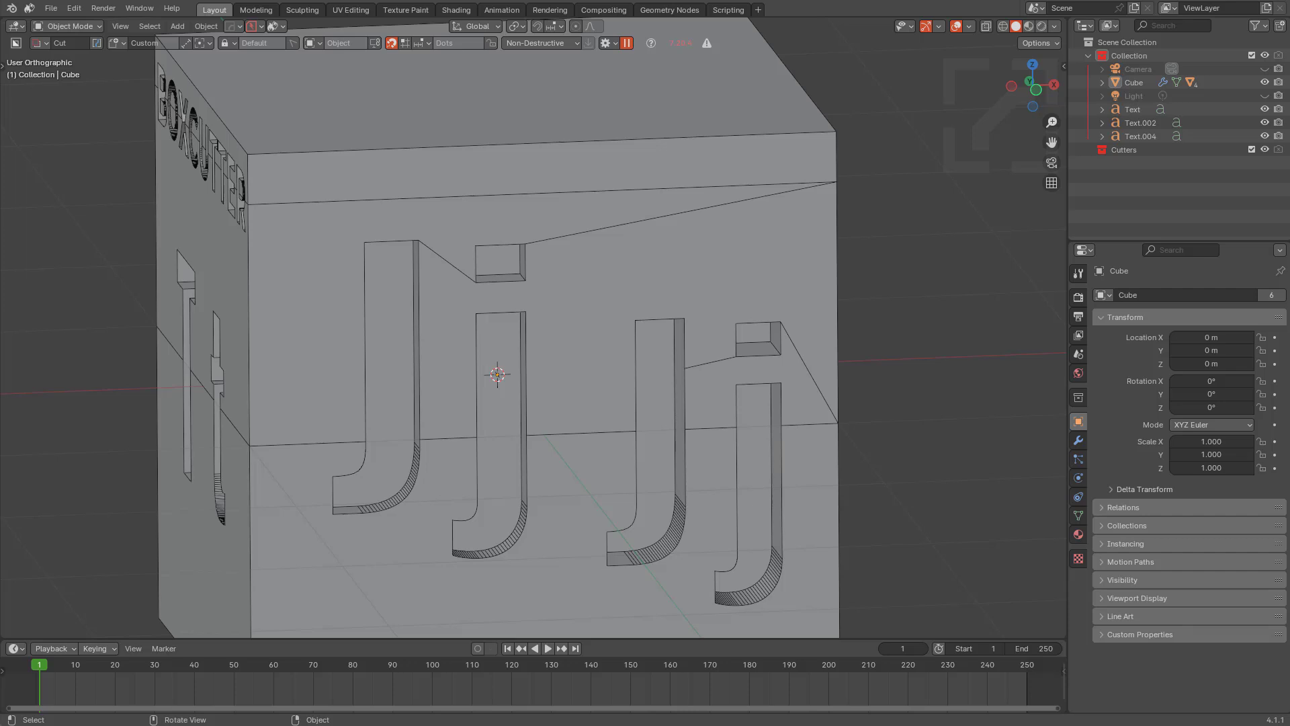
Duplicate the Jj text and place the copy beside the original, shifted along the Y axis
scroll(533, 327, "down", 3)
middle_click_drag(497, 374, 898, 354, "shift")
middle_click_drag(404, 417, 508, 440)
left_click(428, 514)
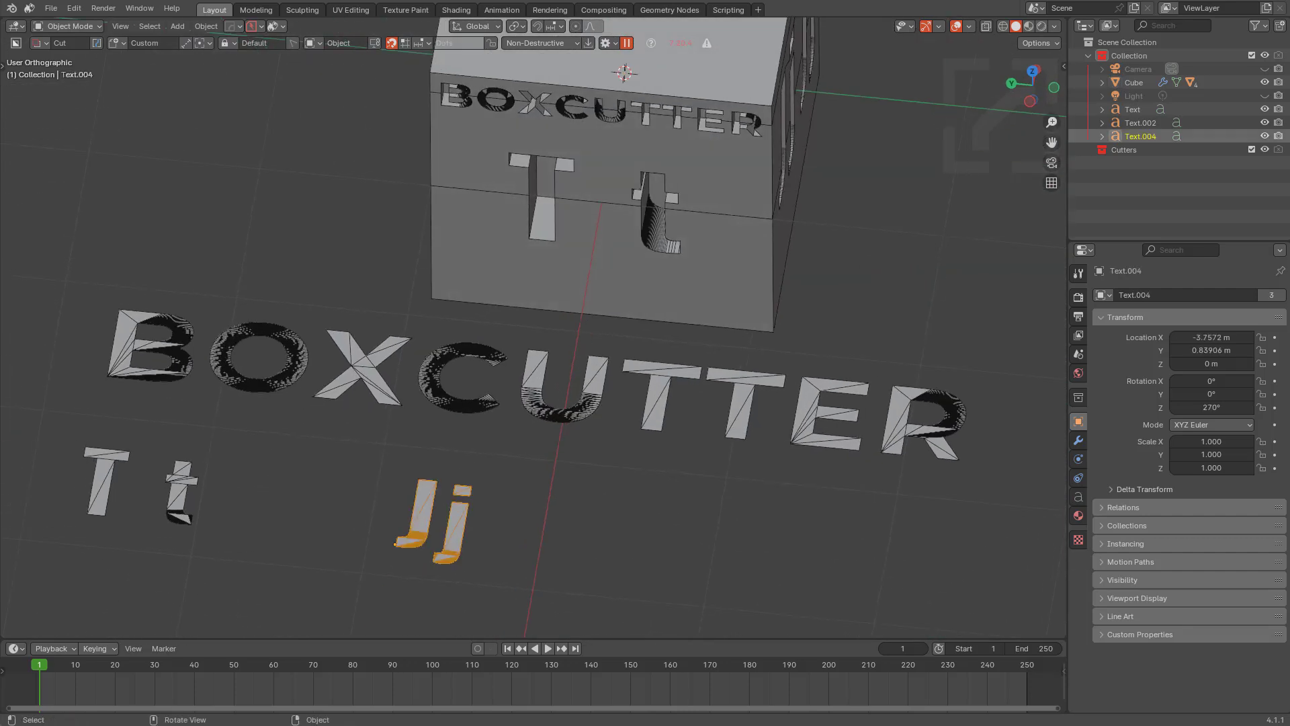
middle_click_drag(437, 517, 358, 426, "shift")
key("shift+d")
key("x")
key("y")
key("Return")
Replace the duplicated text's letters with "just like that" and finish editing it
key("Tab")
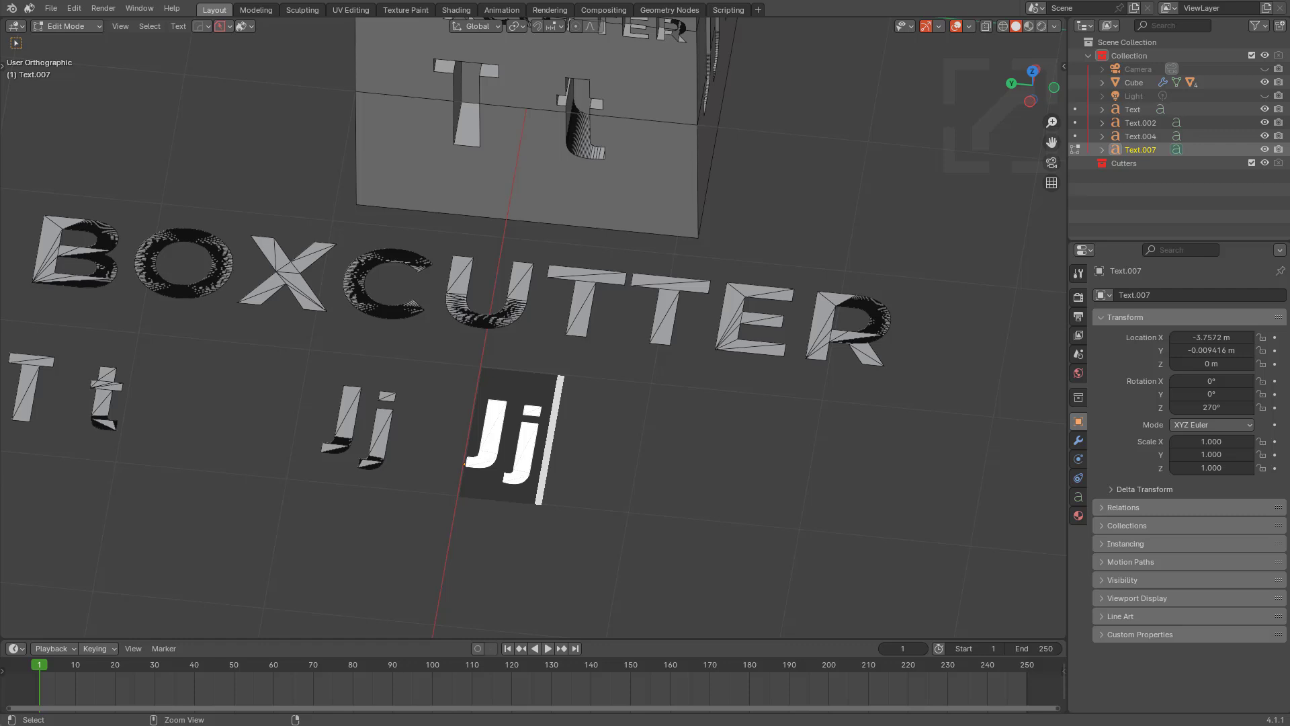
key("BackSpace")
key("BackSpace")
type("just like that")
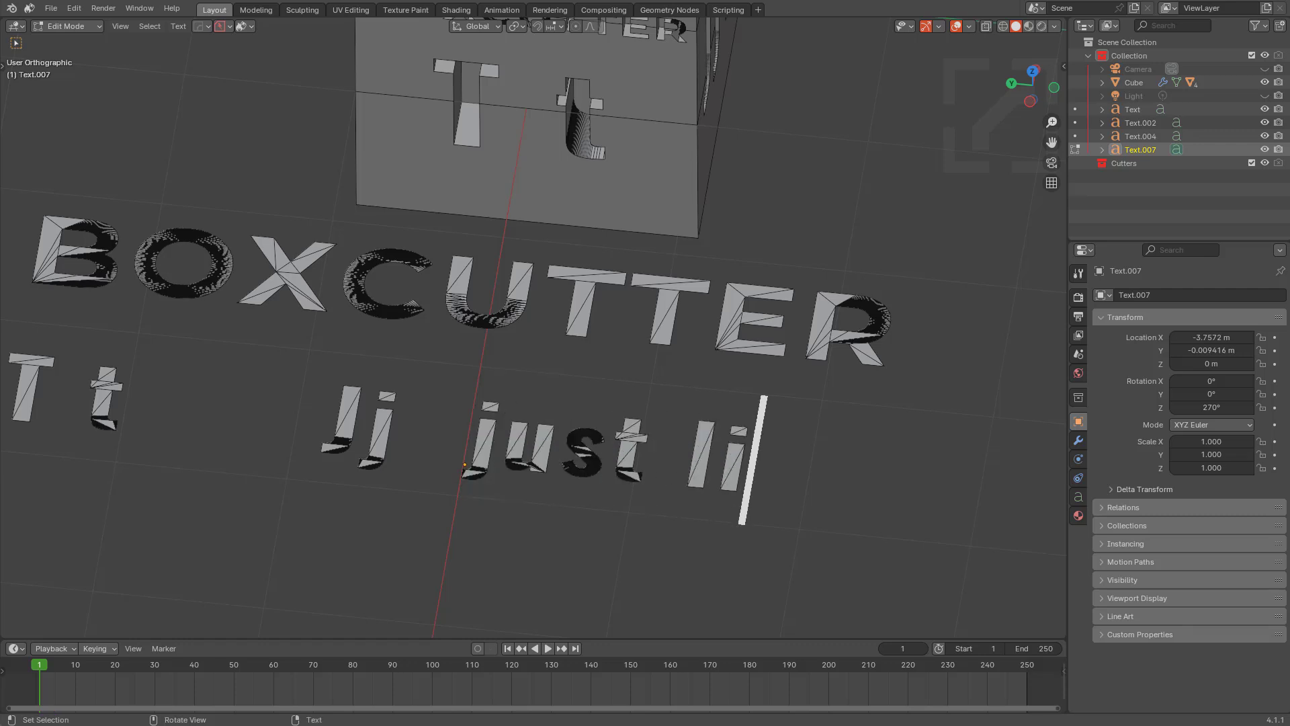
key("Tab")
Assign the "just like that" text as the BoxCutter custom shape, with the cube brought into view
middle_click_drag(544, 430, 437, 420)
key("c")
middle_click_drag(706, 403, 554, 366, "shift")
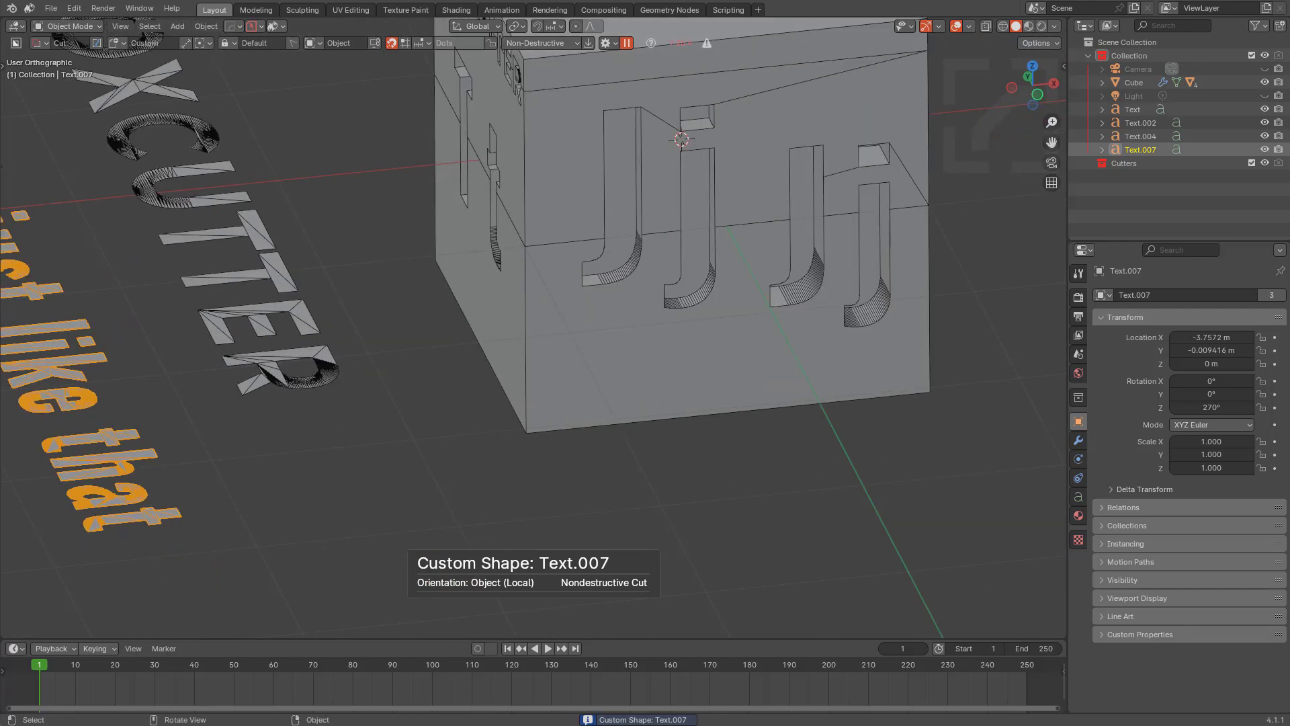
Select the cube, draw a wide "just like that" cutter across its uncut side face and extrude it inward to cut the lettering
left_click(659, 282)
middle_click_drag(659, 282, 450, 356, "shift")
middle_click_drag(571, 377, 521, 350, "shift")
middle_click_drag(521, 351, 557, 327)
scroll(556, 327, "up", 2)
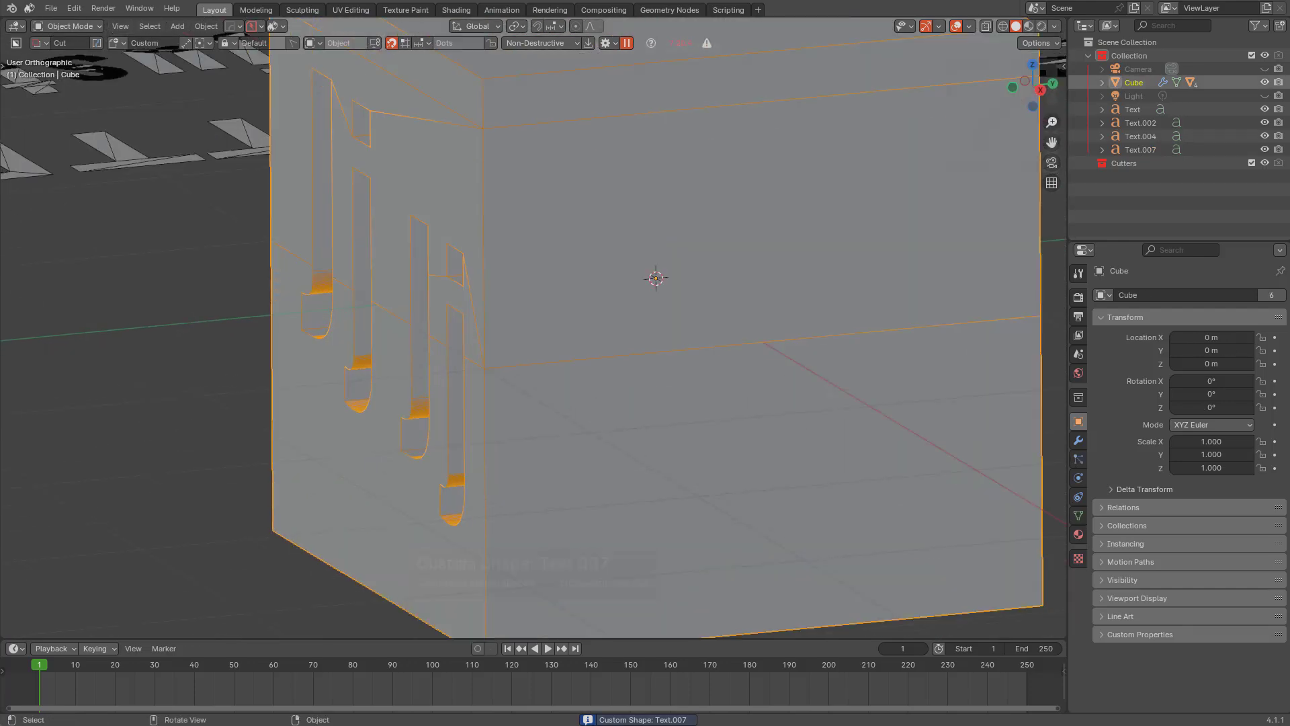
mouse_move(981, 358)
left_mouse_down()
mouse_move(516, 321)
mouse_move(1046, 348)
mouse_move(772, 403)
mouse_move(778, 272)
mouse_move(561, 417)
mouse_move(507, 474)
mouse_move(537, 404)
left_mouse_up()
key("Tab")
middle_click_drag(536, 403, 559, 432)
left_click_drag(813, 395, 797, 379)
key("space")
Deselect the cube and examine the lettering cuts on its faces and the edge topology of the source text objects
middle_click_drag(797, 380, 546, 417)
scroll(739, 343, "up", 3)
key("alt+a")
key("alt+v")
left_click(721, 362)
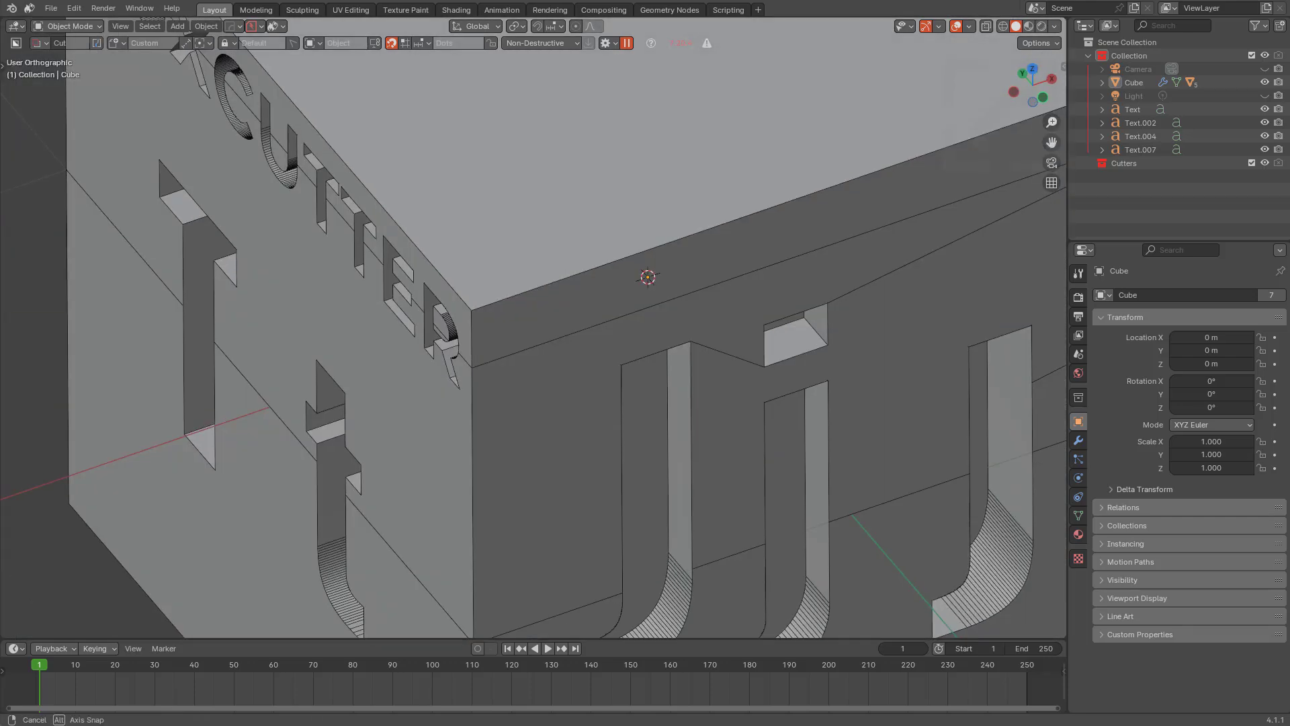
scroll(524, 322, "down", 5)
middle_click_drag(524, 322, 580, 336)
middle_click_drag(579, 336, 779, 202, "shift")
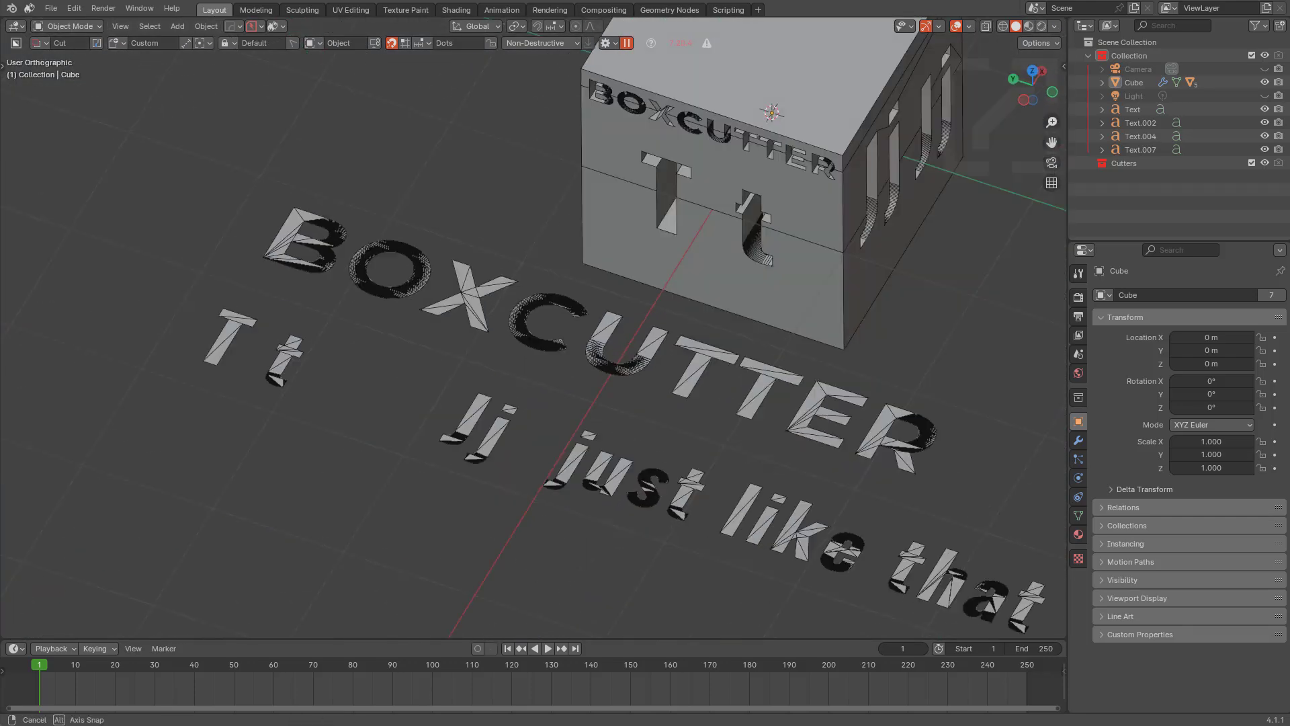
scroll(530, 327, "up", 3)
middle_click_drag(525, 322, 494, 373)
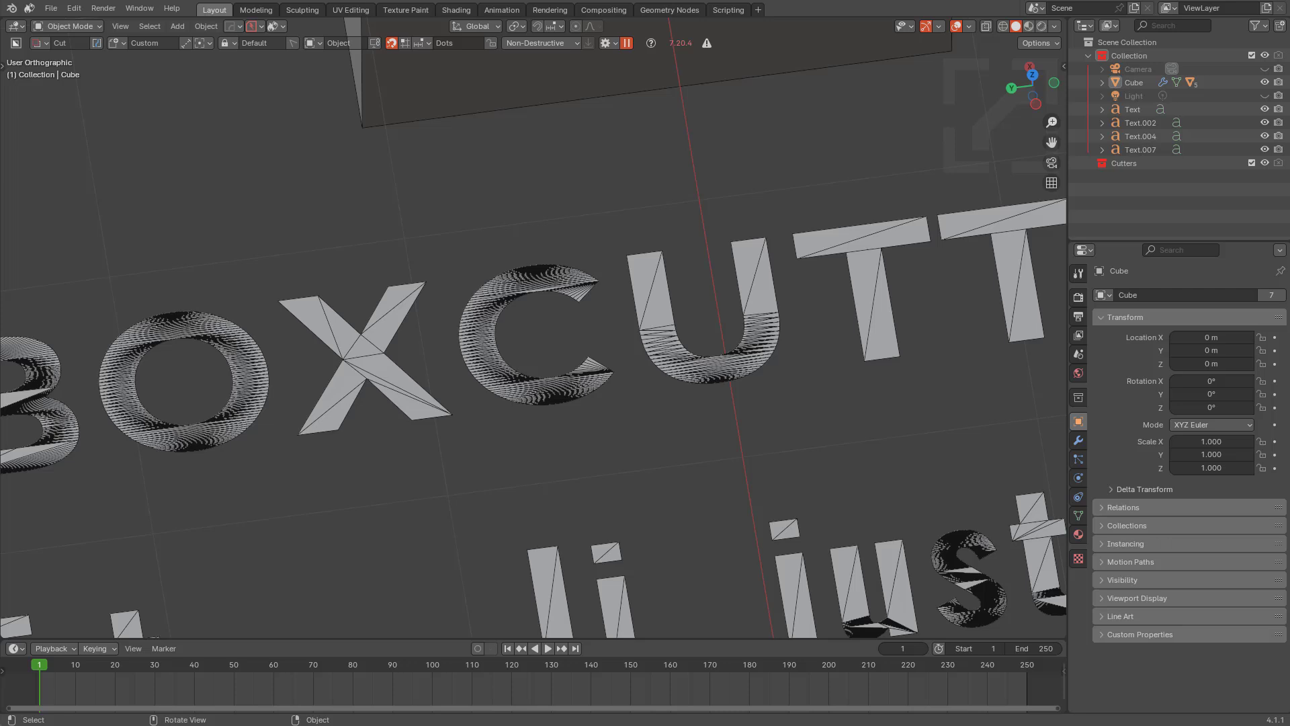
scroll(575, 310, "down", 3)
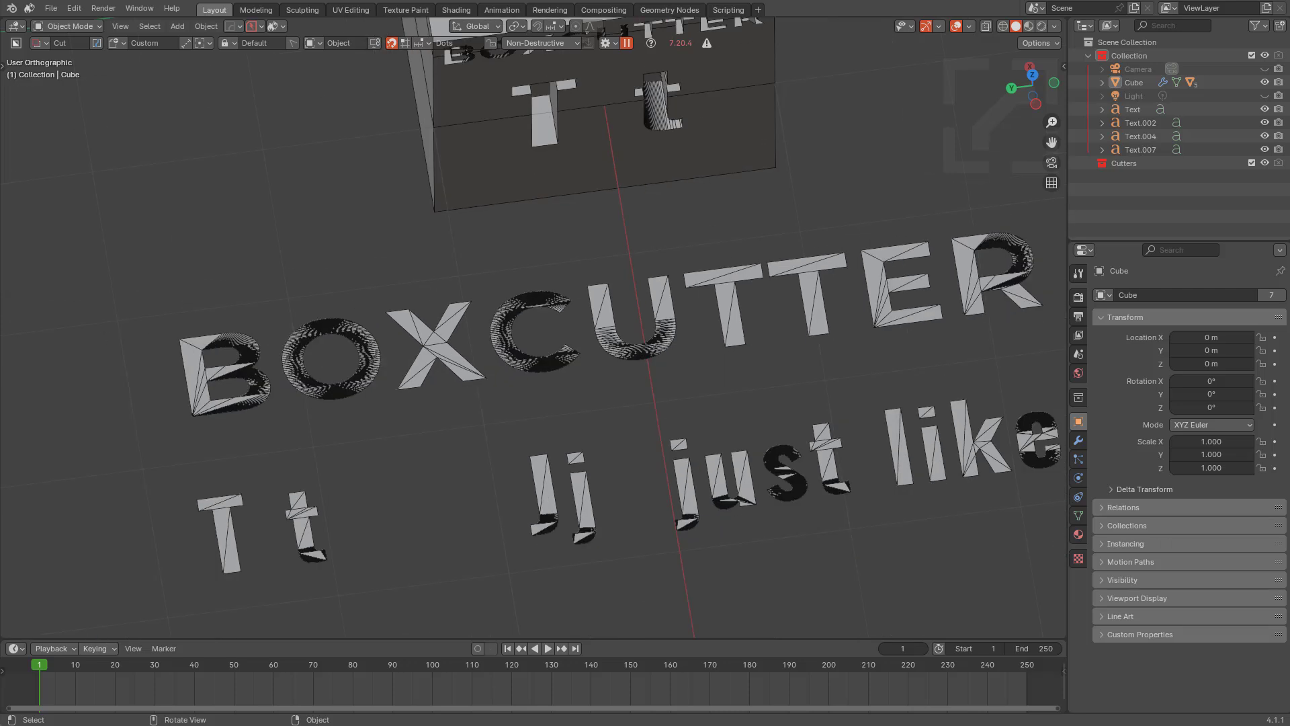